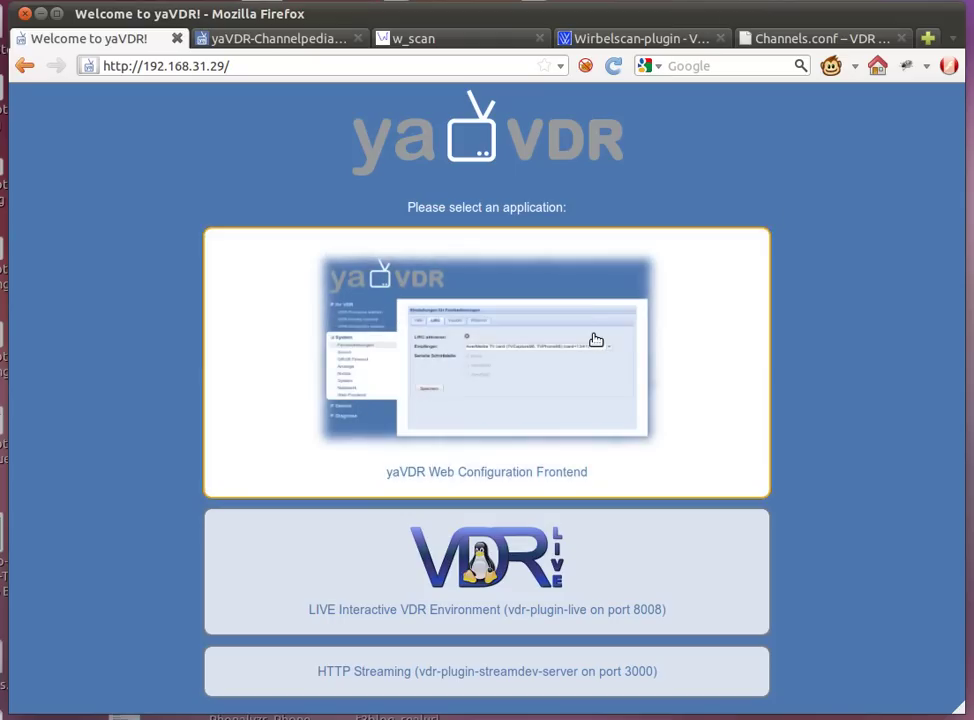
# Go to Settings > Channels in yaVDR to list the IPTV channels 3Sat, THE_VOICE and NASA
pyautogui.click(590, 335)
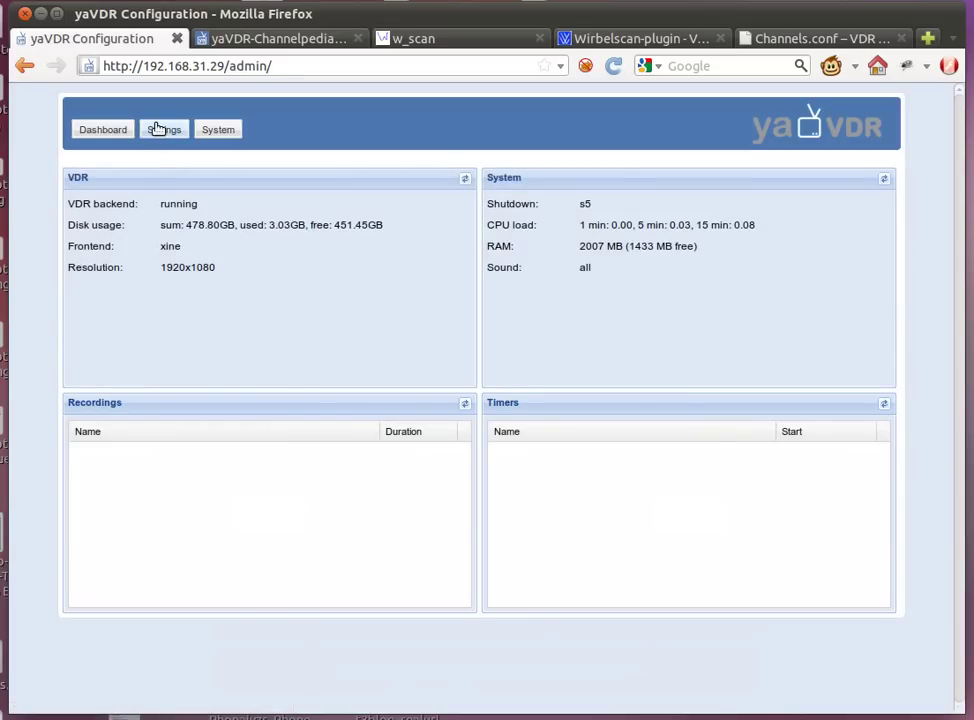
pyautogui.click(163, 130)
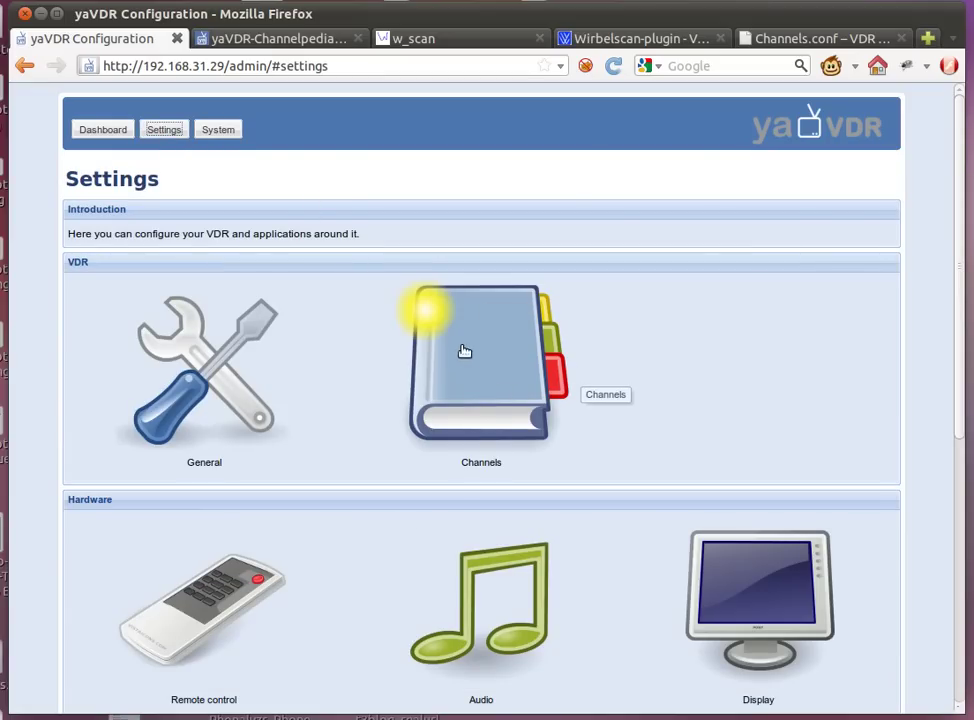
pyautogui.click(454, 404)
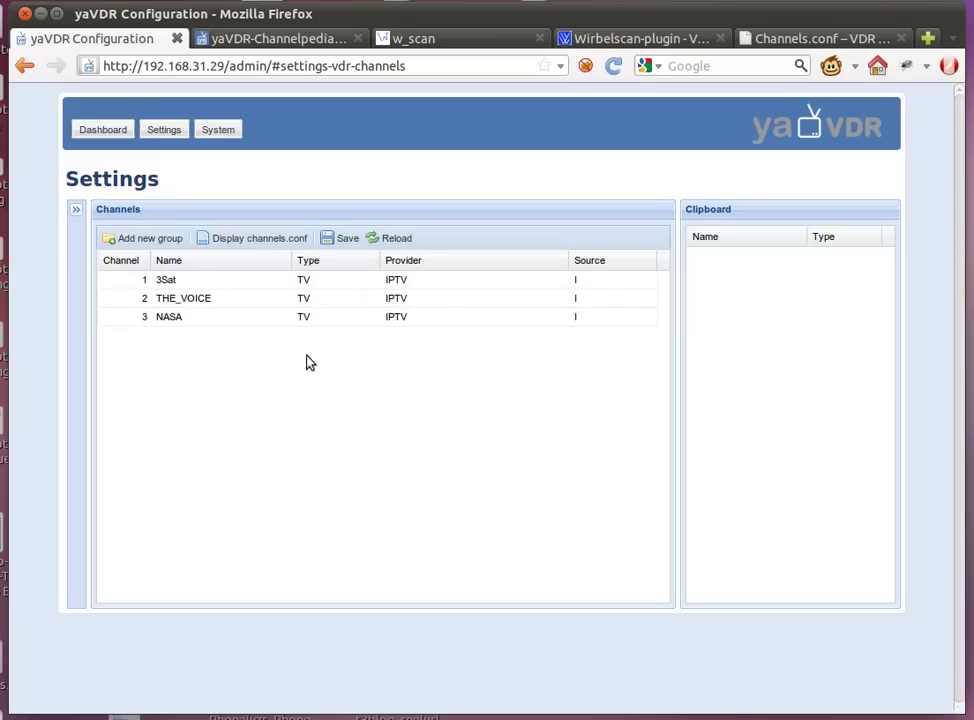
# Show the Channelpedia panel and expand DVB-S with its S19.2E and S28.2E satellite folders
pyautogui.click(77, 212)
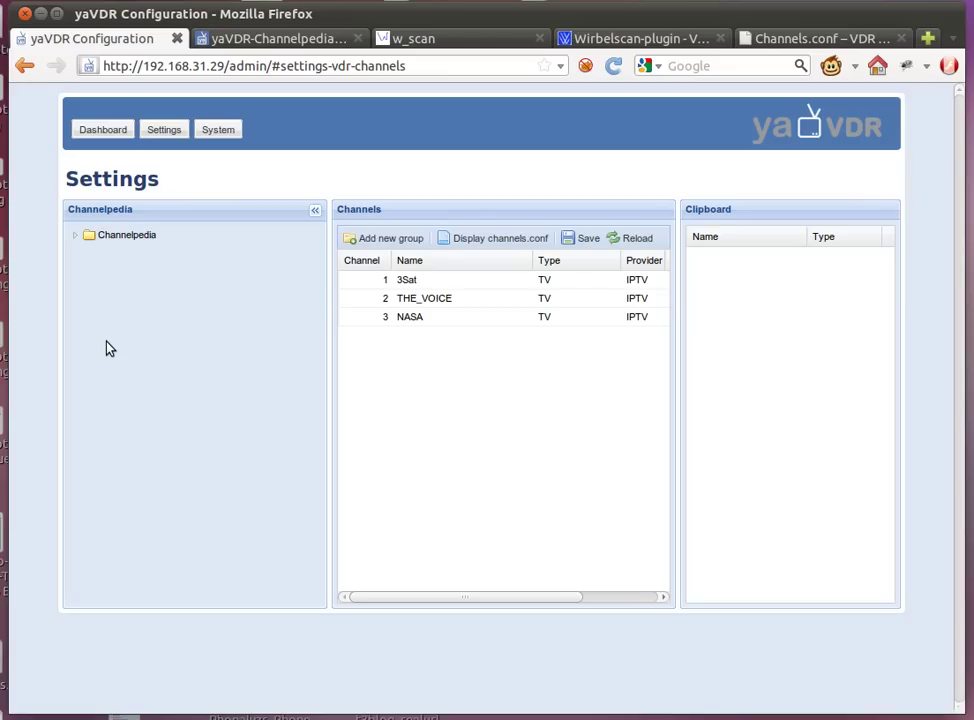
pyautogui.click(78, 235)
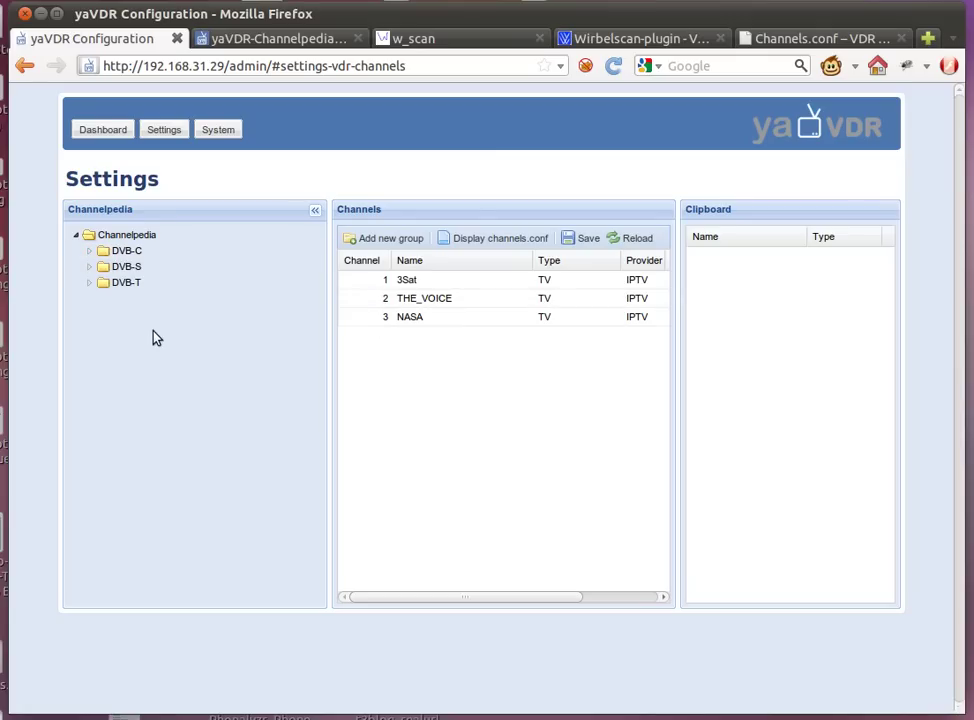
pyautogui.click(89, 266)
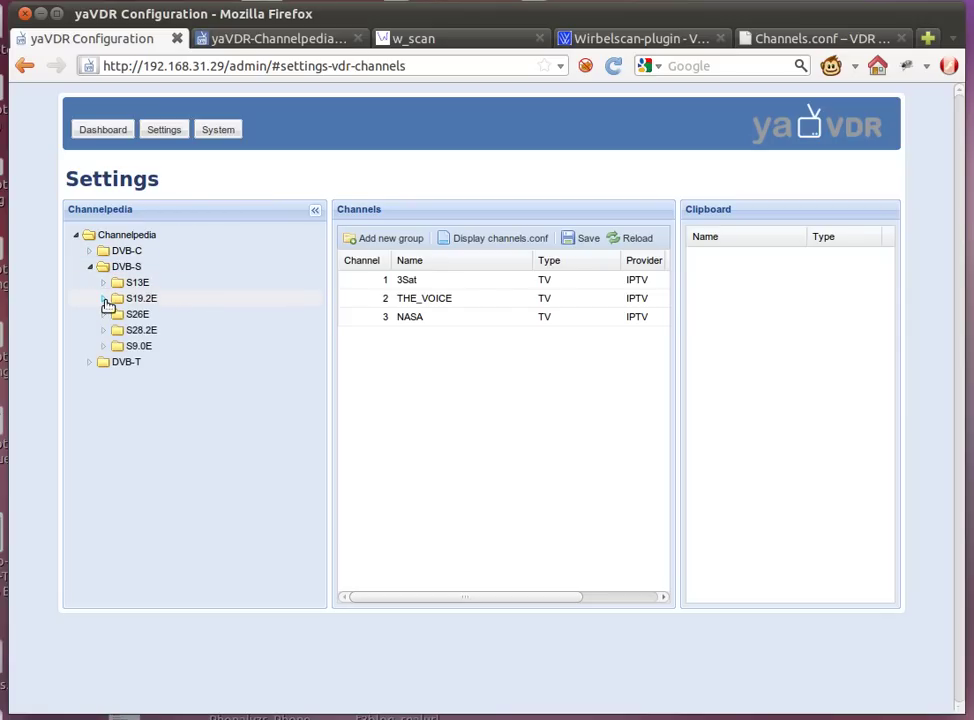
pyautogui.click(104, 299)
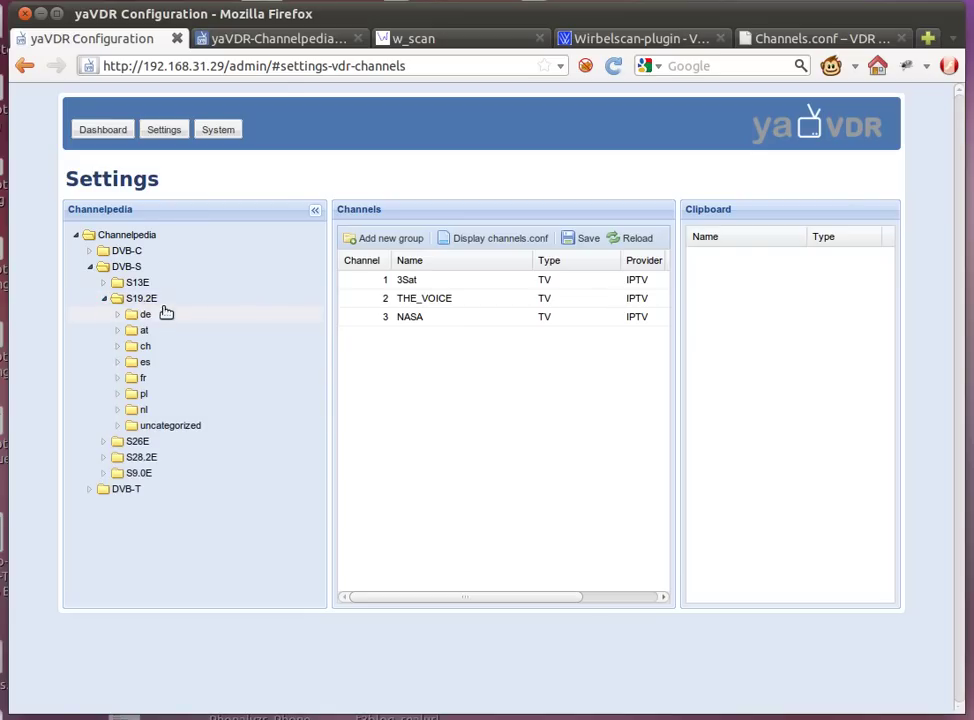
pyautogui.click(104, 458)
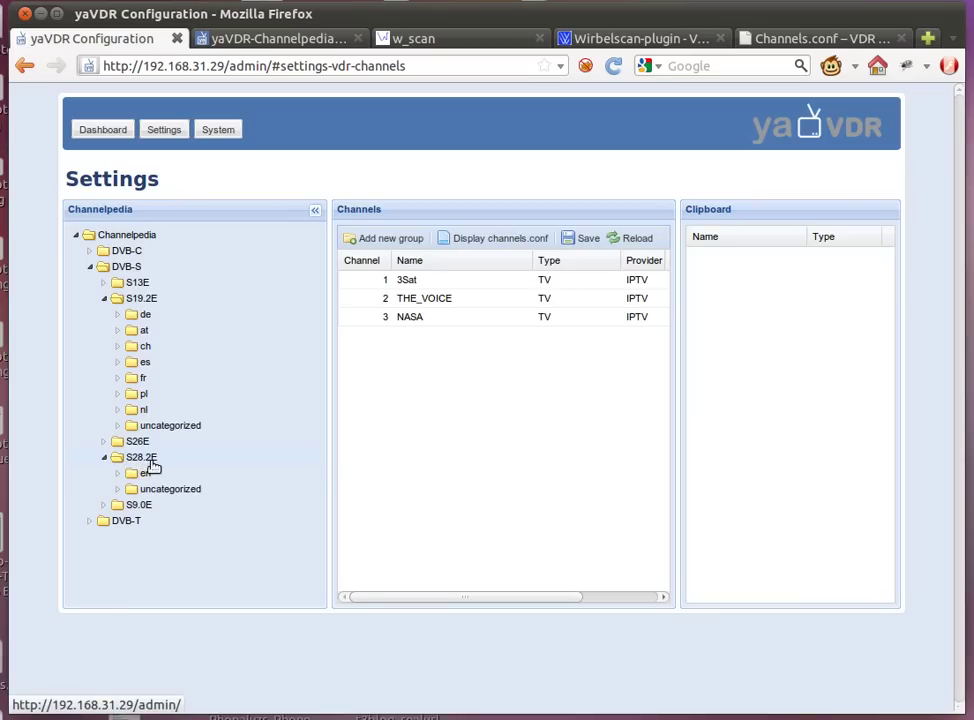
# Expand S28.2E > en and the freesat BBC HDTV FTA and BBC SDTV FTA groups
pyautogui.click(118, 474)
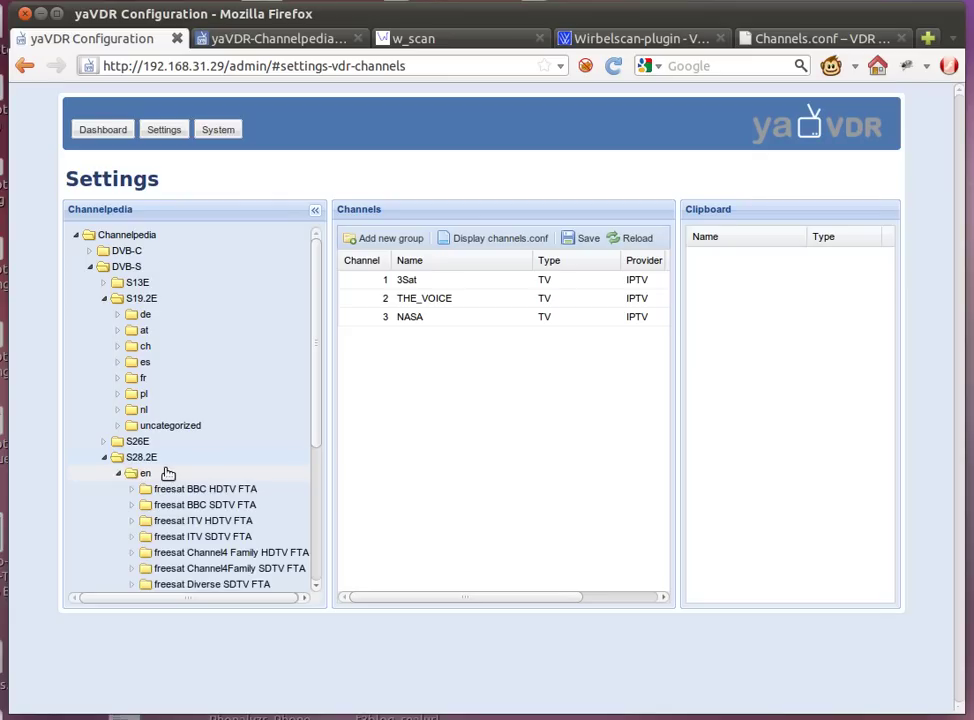
pyautogui.scroll(-3, 168, 474)
pyautogui.scroll(-1, 177, 391)
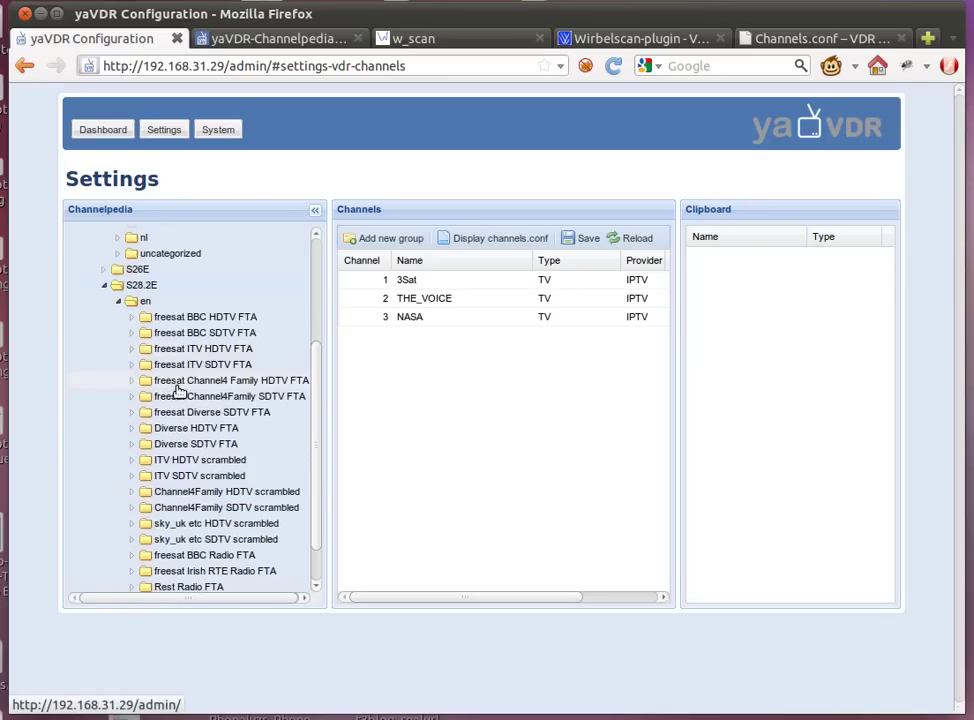
pyautogui.click(133, 318)
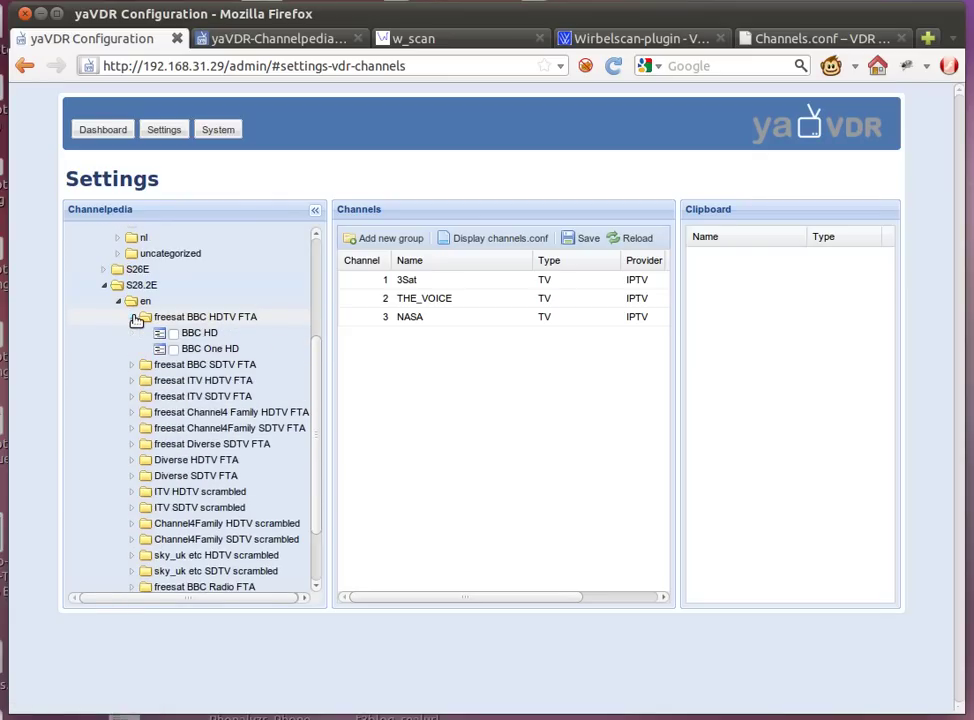
pyautogui.click(133, 366)
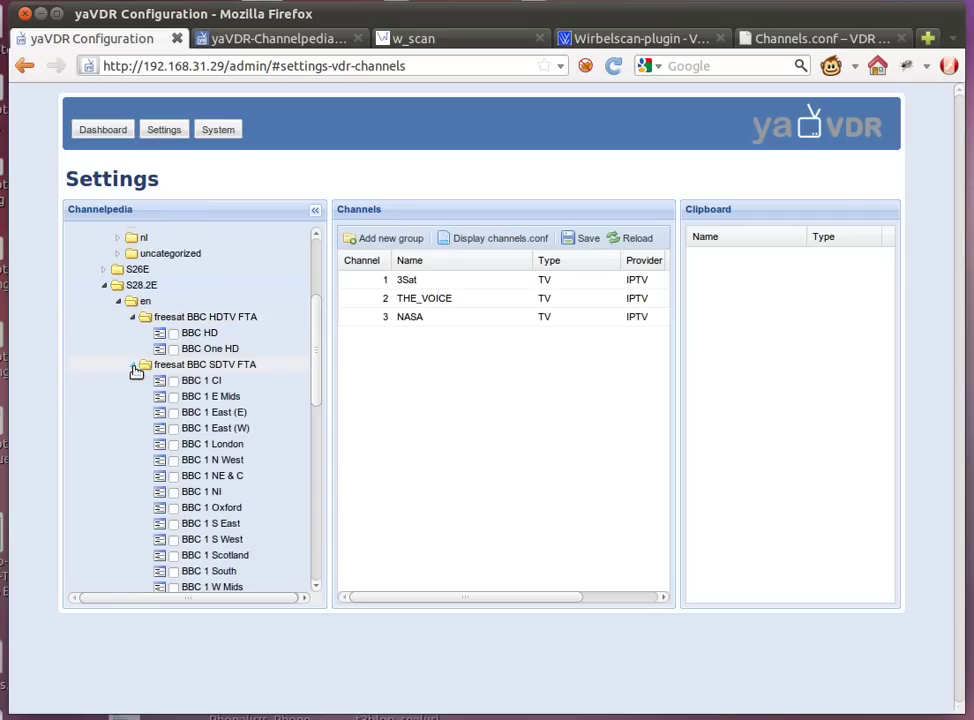
pyautogui.scroll(-1, 137, 366)
pyautogui.scroll(-1, 250, 302)
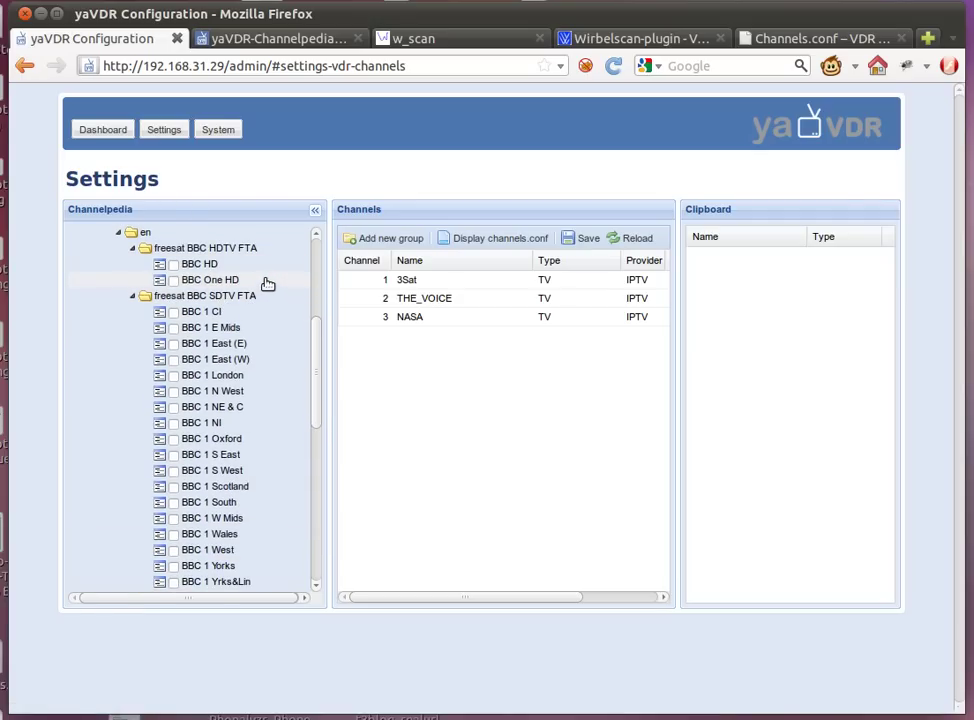
# Append BBC HD to channels.conf as channel 4 and widen the Channels panel to show Source
pyautogui.click(171, 266)
pyautogui.rightClick(192, 270)
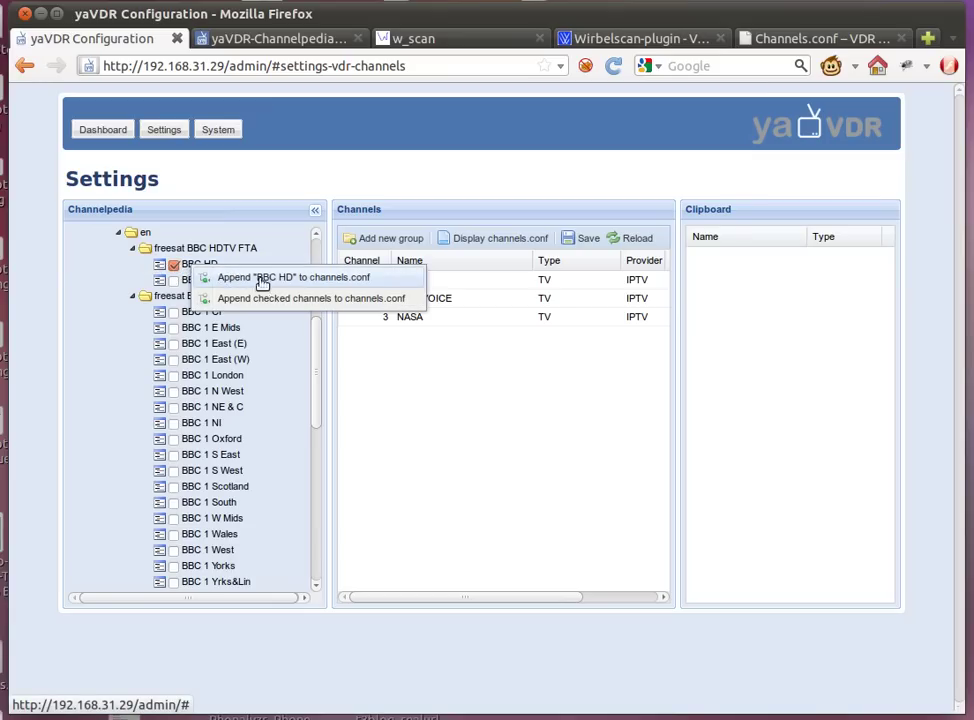
pyautogui.click(321, 281)
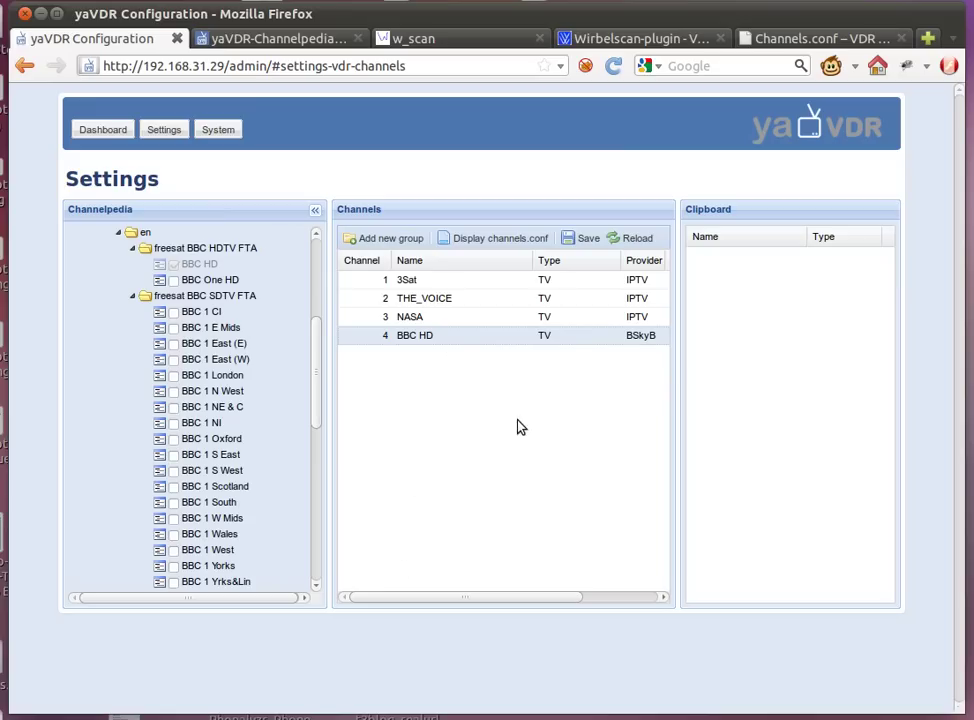
pyautogui.moveTo(679, 390); pyautogui.dragTo(782, 394)
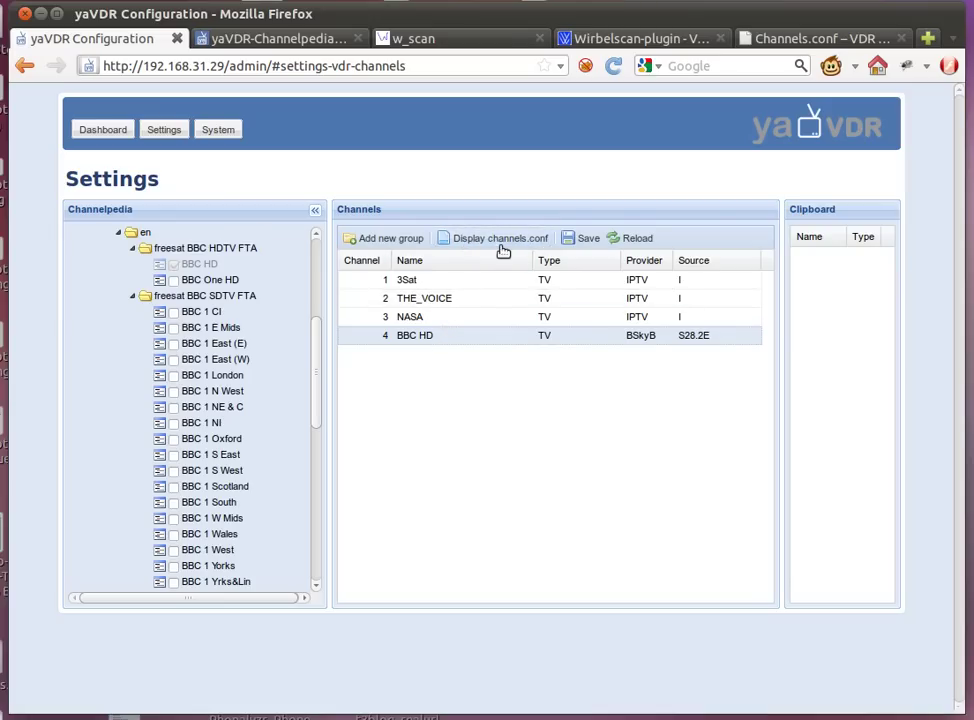
pyautogui.click(494, 245)
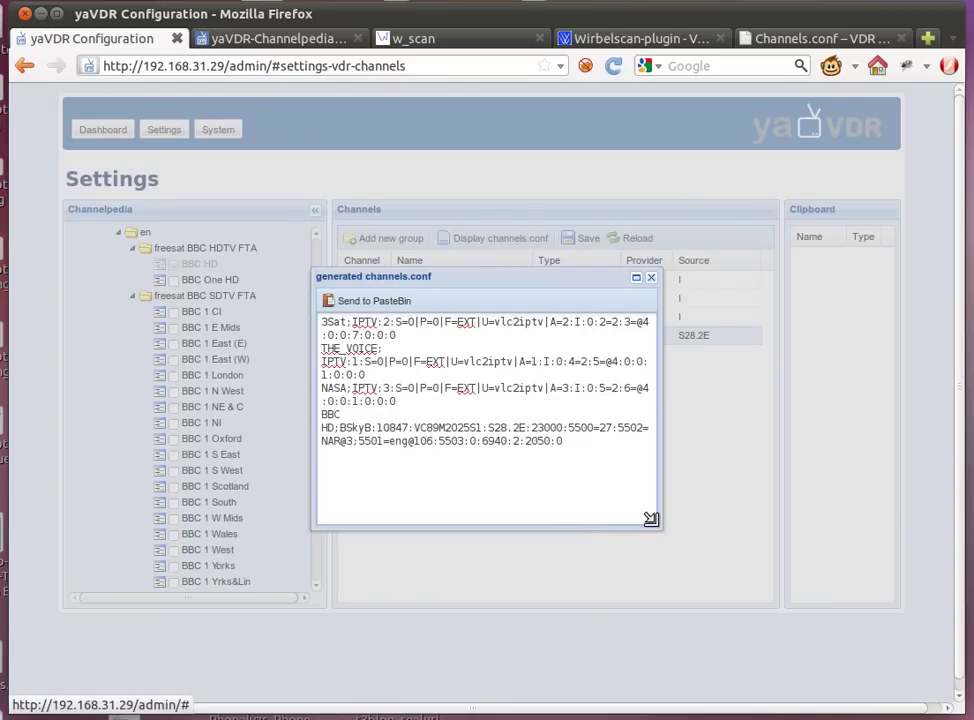
pyautogui.moveTo(652, 518); pyautogui.dragTo(930, 550)
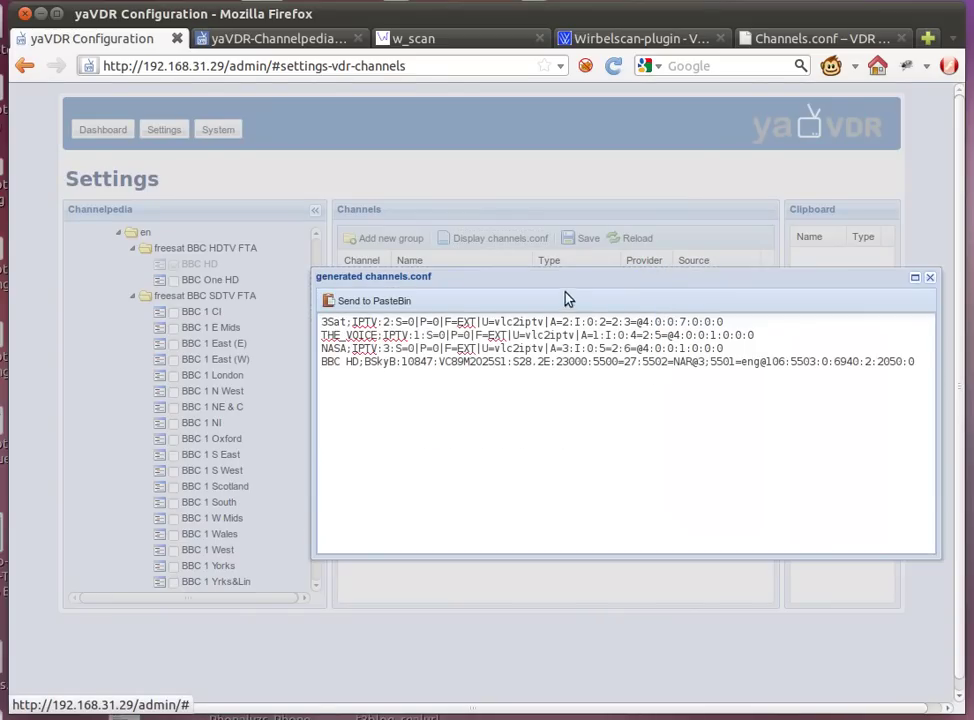
pyautogui.moveTo(428, 281); pyautogui.dragTo(326, 286)
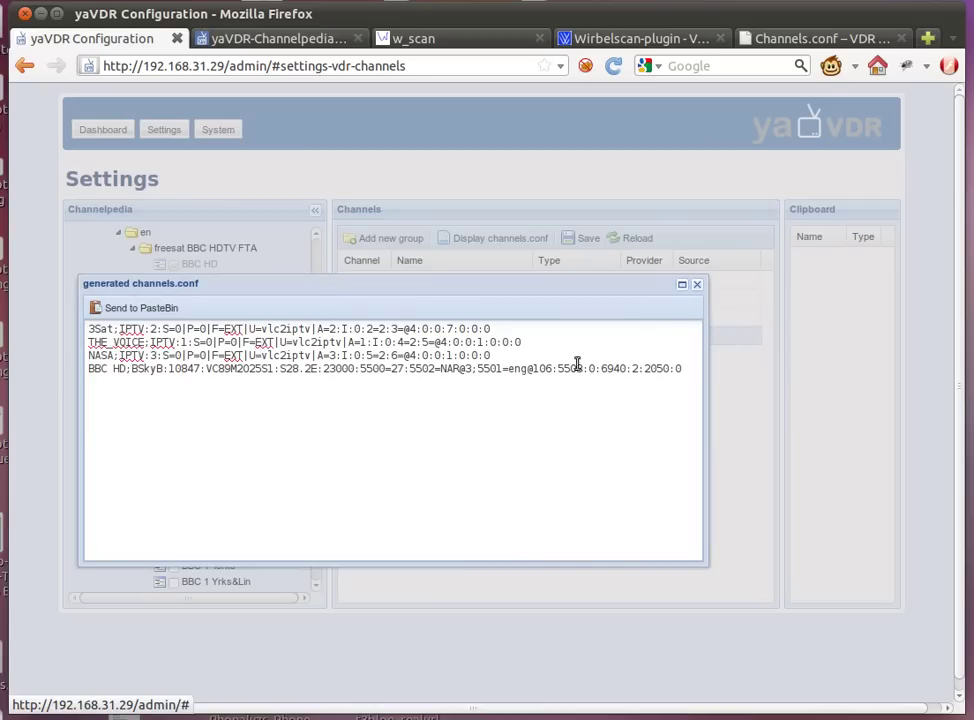
pyautogui.moveTo(685, 372); pyautogui.dragTo(88, 368)
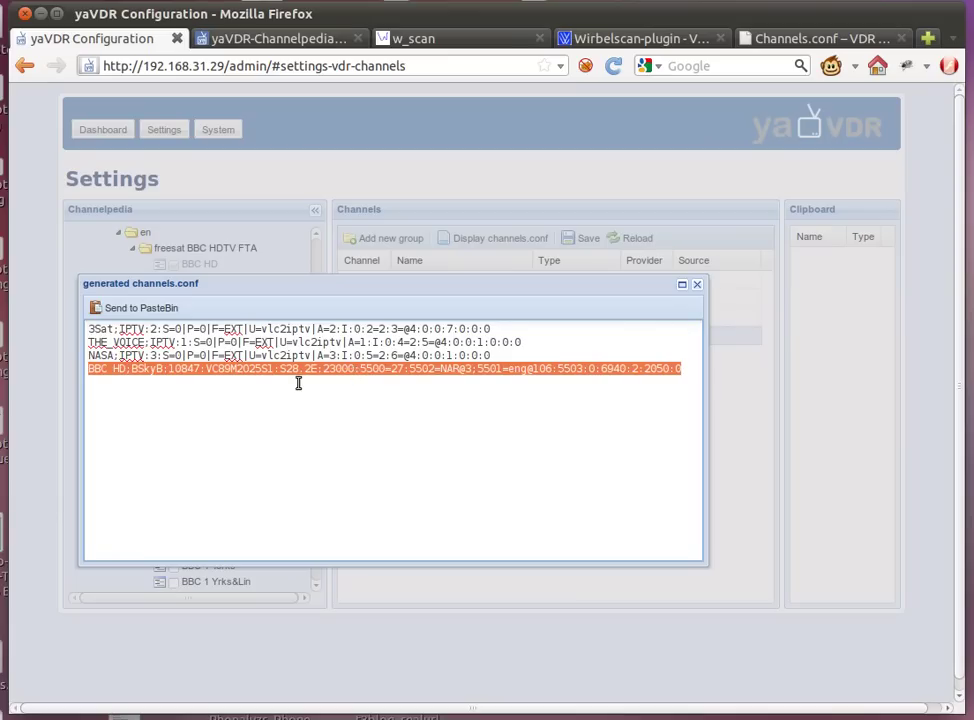
pyautogui.click(697, 285)
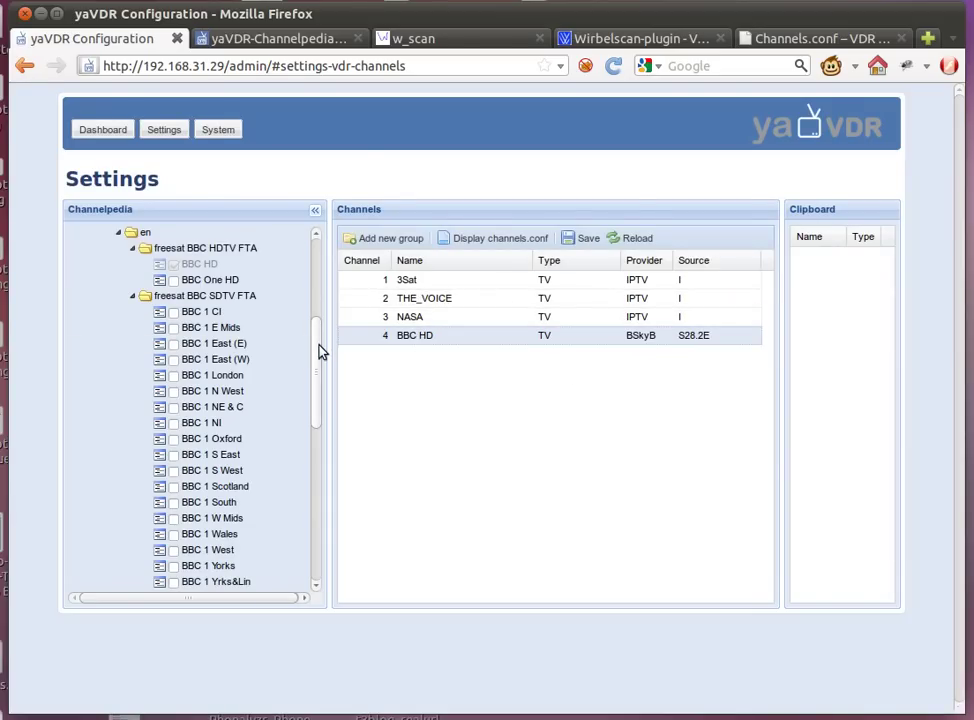
# Create a new channel group named 'IPTV'
pyautogui.scroll(-1, 320, 355)
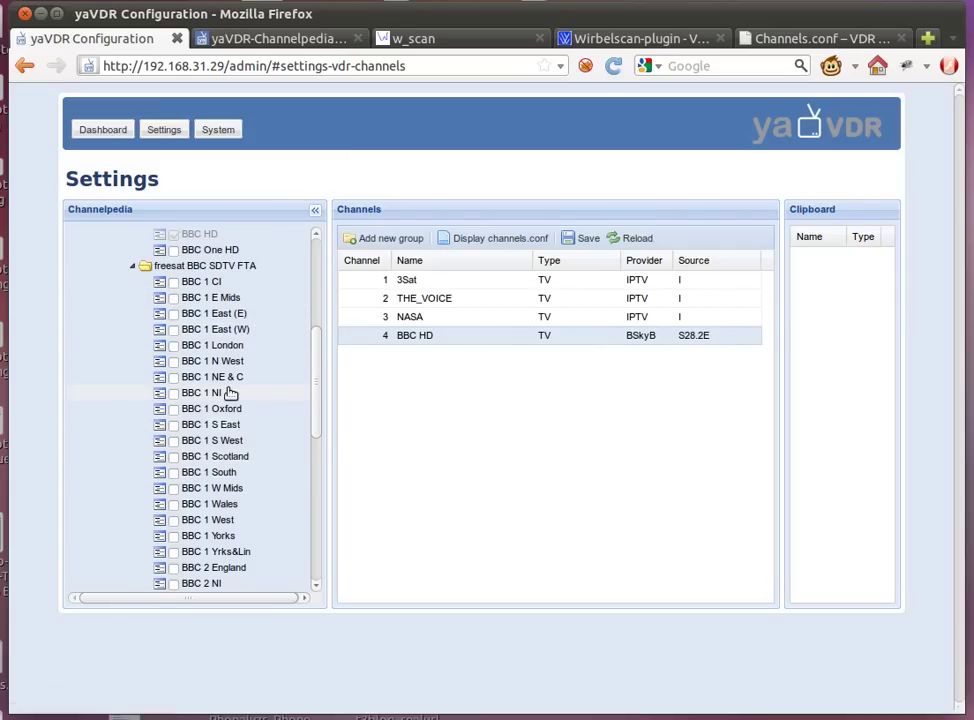
pyautogui.scroll(-3, 250, 390)
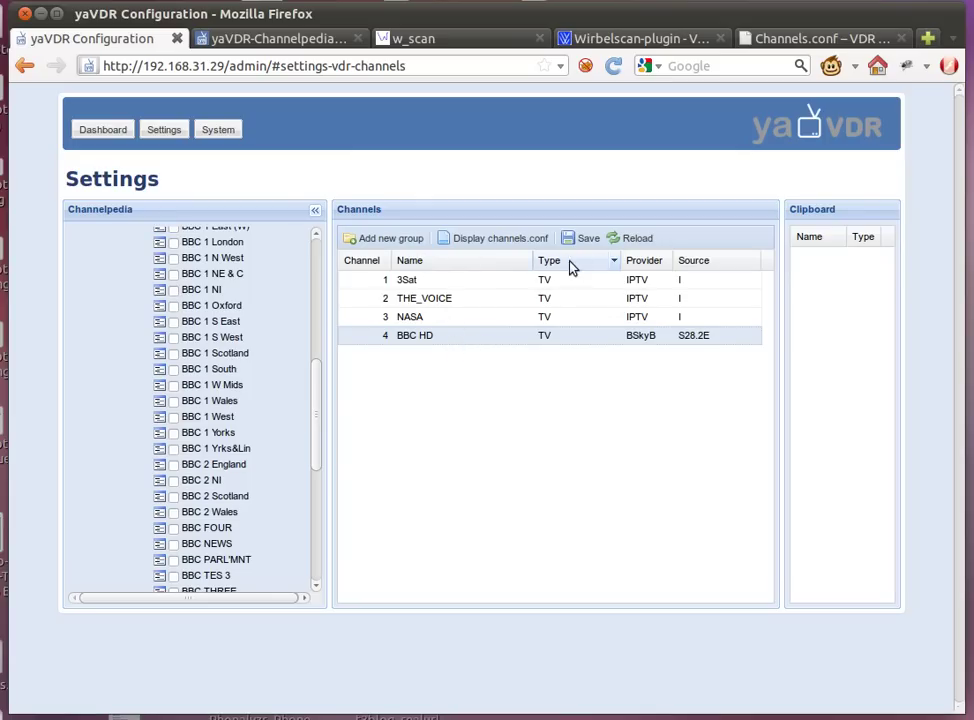
pyautogui.click(391, 239)
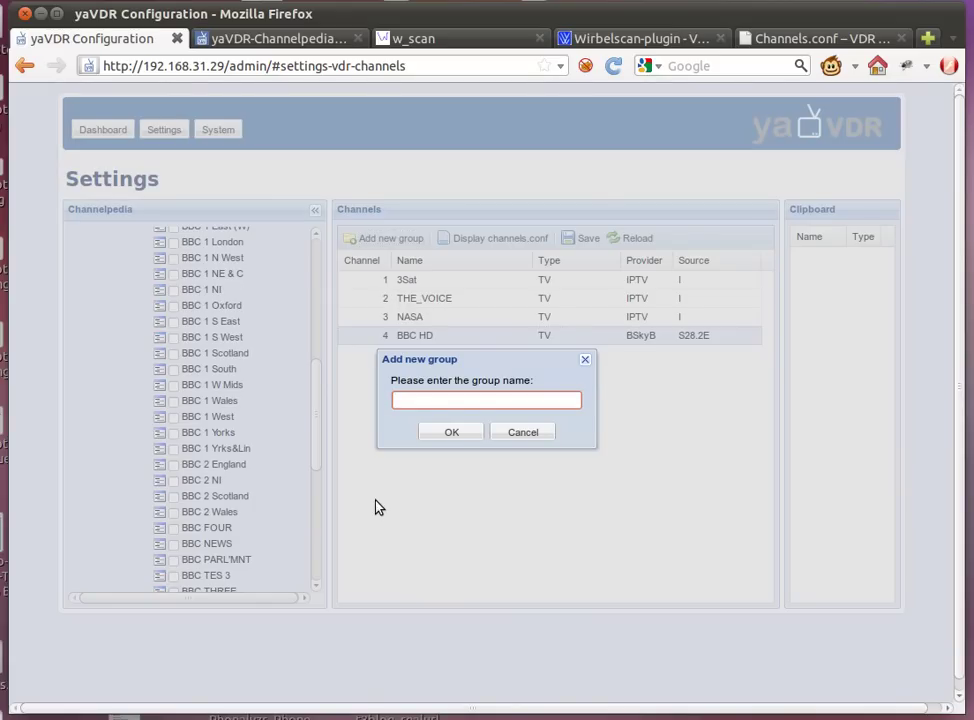
pyautogui.write('IPTV')
pyautogui.click(459, 433)
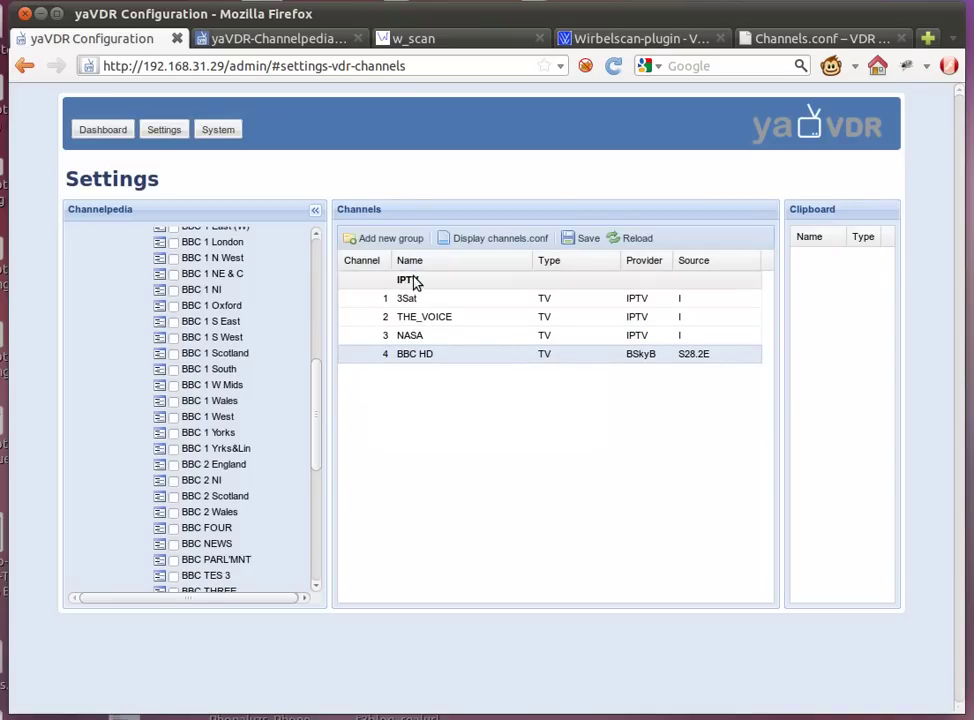
# Start another new group and name it 'UK channels (freesat)', correcting the typed text
pyautogui.click(370, 245)
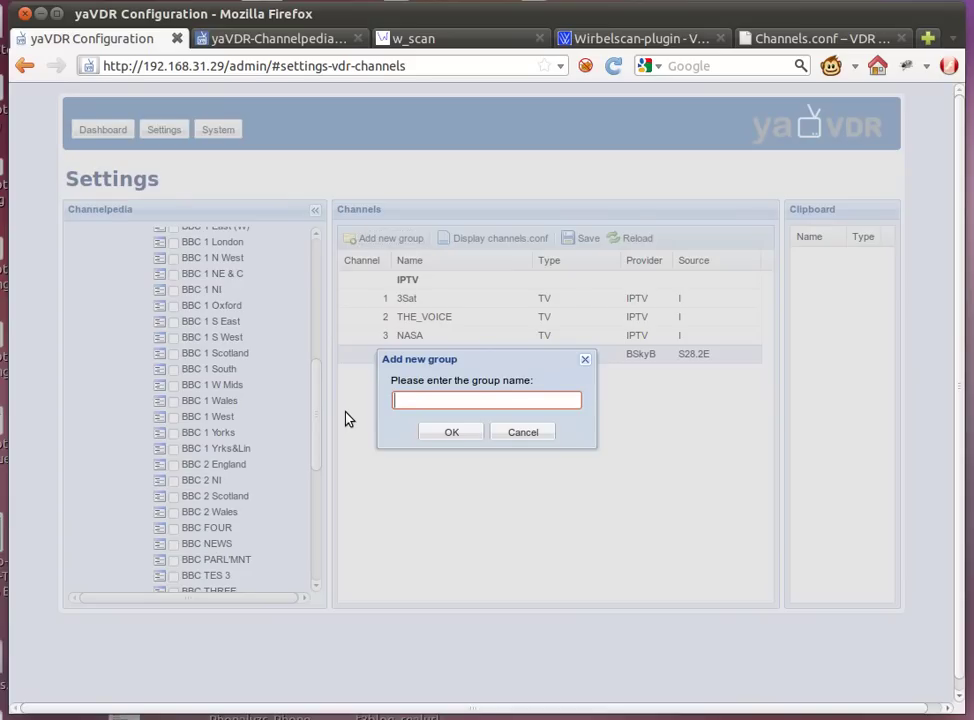
pyautogui.write('English channels')
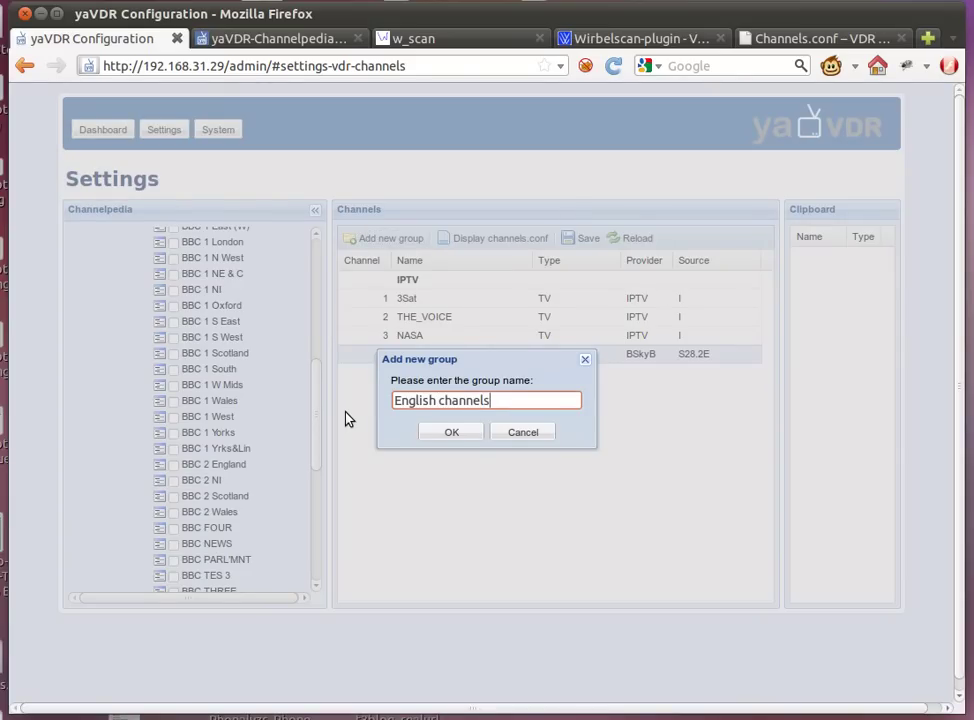
pyautogui.press('Home')
pyautogui.hotkey('ctrl', 'shift', 'Right')
pyautogui.write('UK')
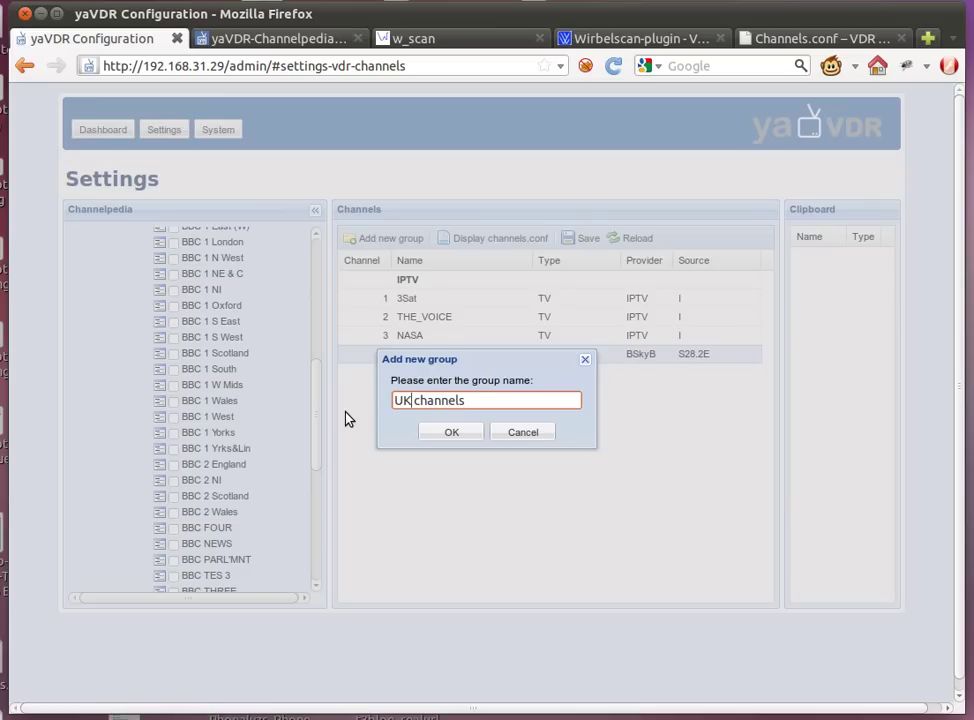
pyautogui.press('End')
pyautogui.write('(fress')
pyautogui.press('BackSpace')
pyautogui.press('BackSpace')
pyautogui.write('esa')
# Confirm the 'UK channels (freesat)' group and move it below NASA so it holds BBC HD
pyautogui.click(451, 431)
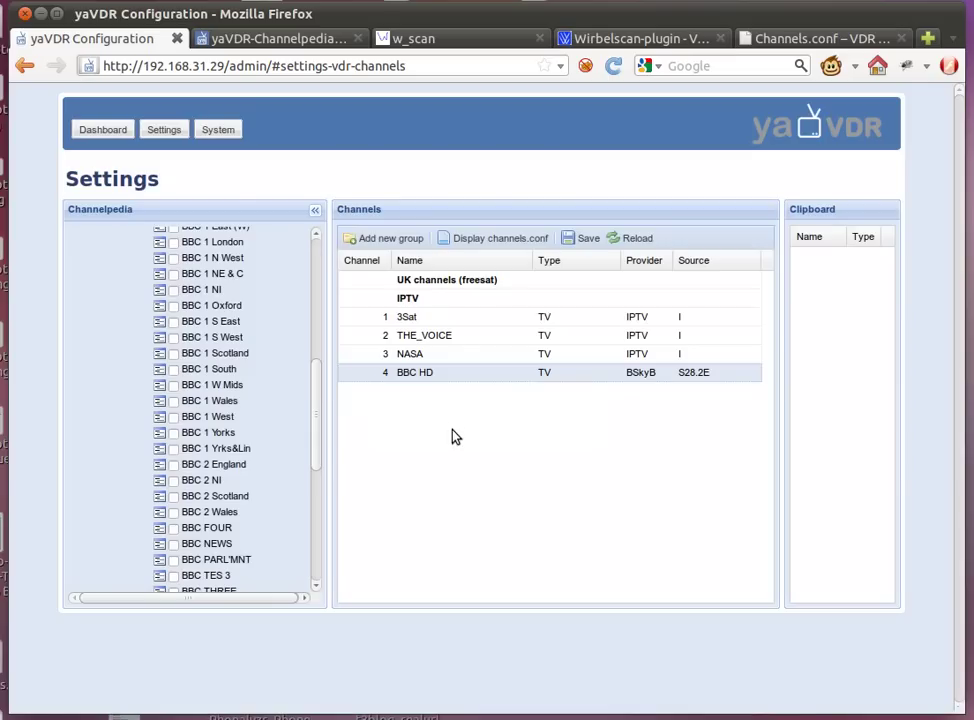
pyautogui.click(468, 287)
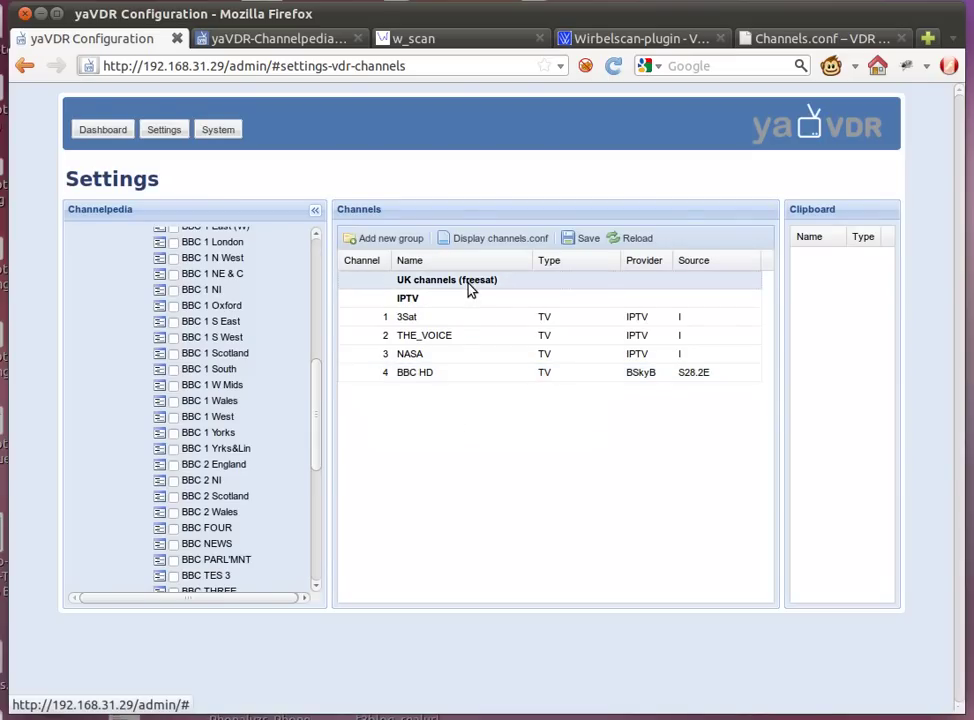
pyautogui.moveTo(470, 289); pyautogui.dragTo(430, 365)
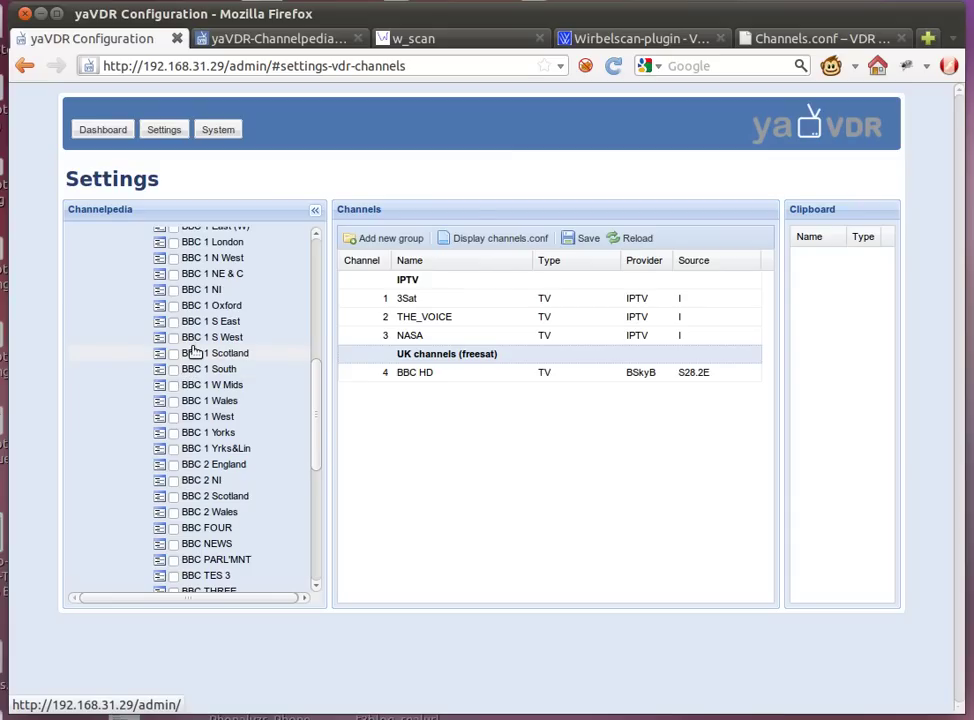
pyautogui.scroll(3, 205, 355)
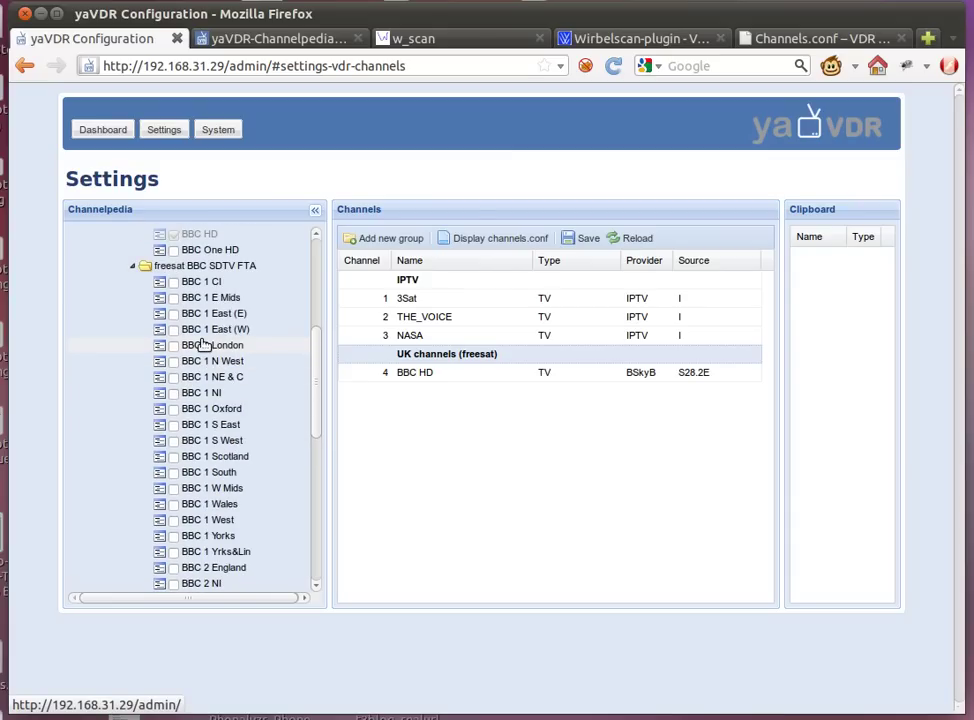
pyautogui.scroll(-2, 139, 316)
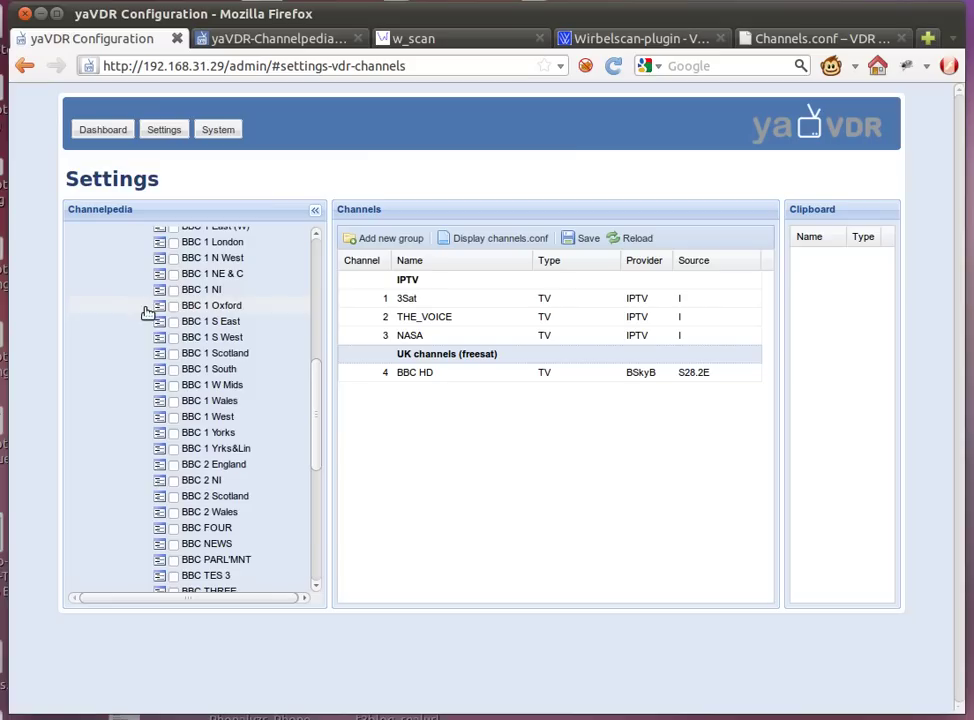
# Mark BBC One HD, BBC 2 England, BBC THREE, BBC FOUR and BBC NEWS in Channelpedia
pyautogui.scroll(-2, 225, 322)
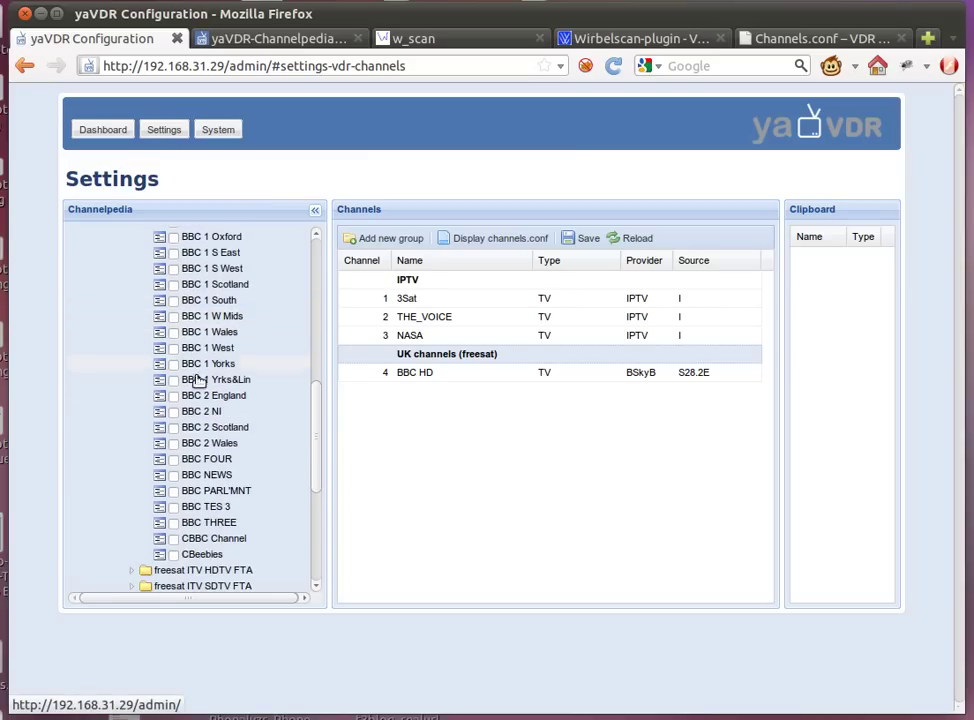
pyautogui.scroll(2, 190, 404)
pyautogui.scroll(3, 192, 407)
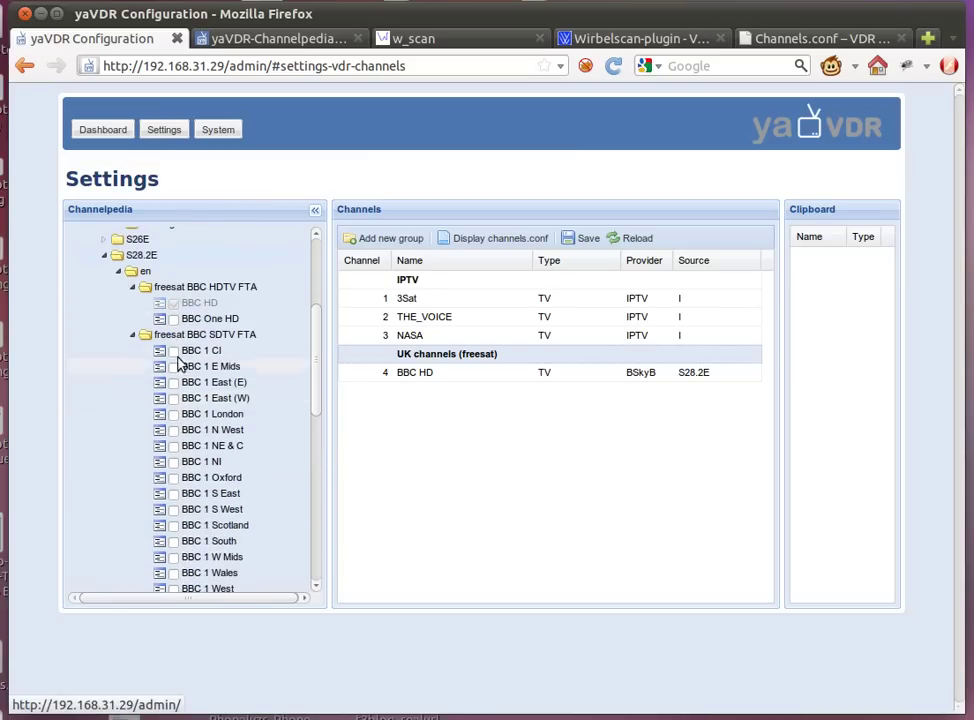
pyautogui.click(174, 318)
pyautogui.scroll(-2, 195, 374)
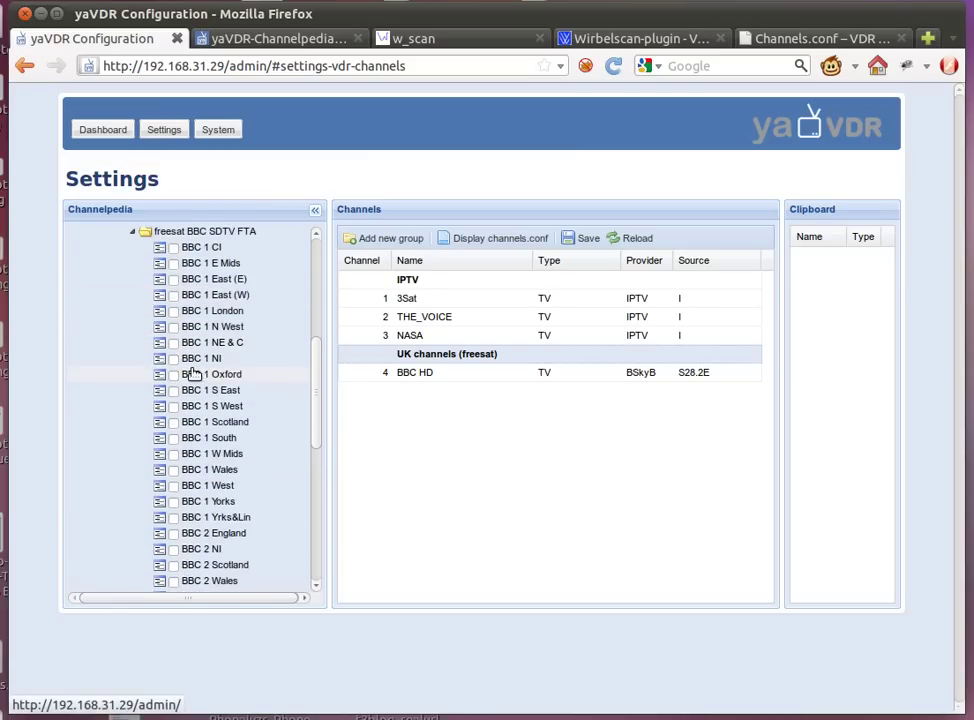
pyautogui.scroll(-1, 172, 420)
pyautogui.click(172, 465)
pyautogui.scroll(-2, 172, 470)
pyautogui.click(173, 488)
pyautogui.click(174, 424)
pyautogui.click(174, 440)
# Expand the freesat ITV and Channel4 Family HDTV FTA groups and mark ITV1 HD and Channel 4 HD
pyautogui.scroll(-2, 190, 446)
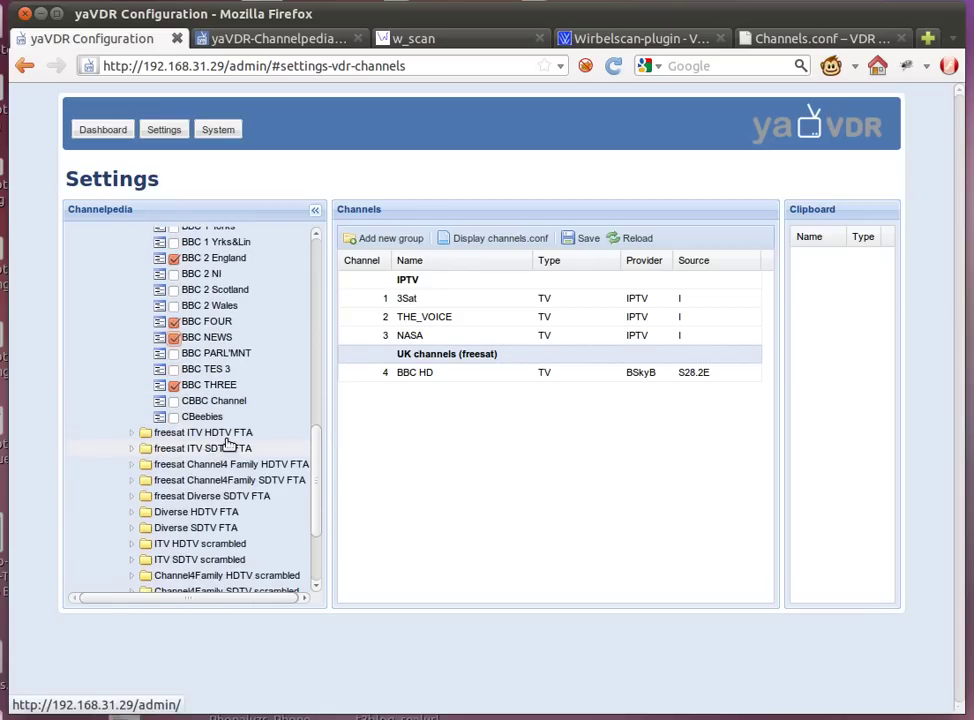
pyautogui.click(131, 434)
pyautogui.scroll(-2, 240, 435)
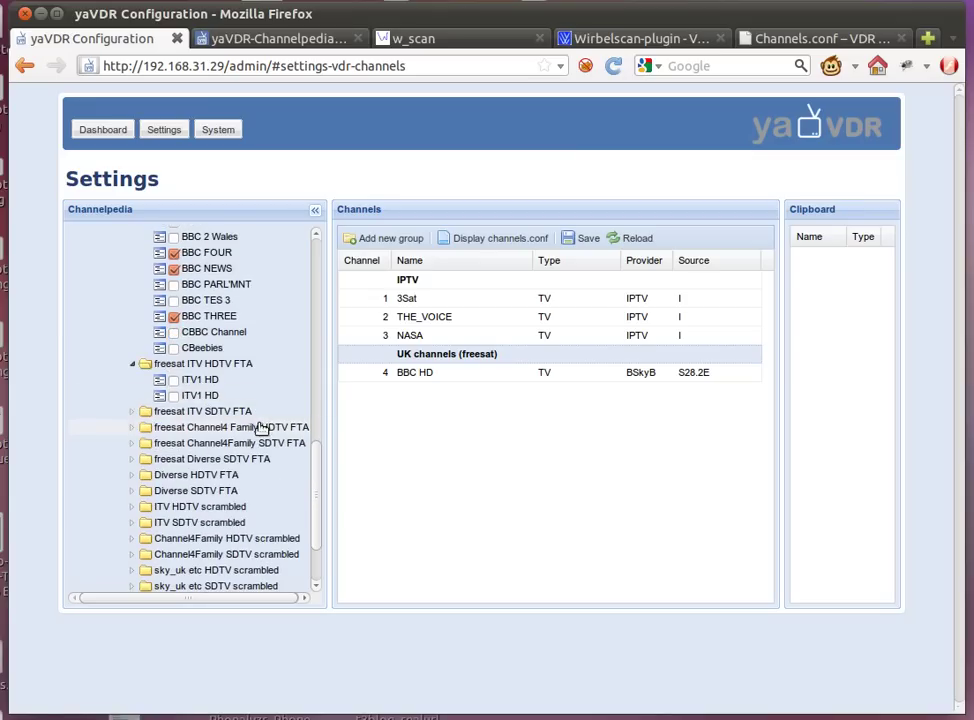
pyautogui.click(174, 380)
pyautogui.scroll(-1, 136, 428)
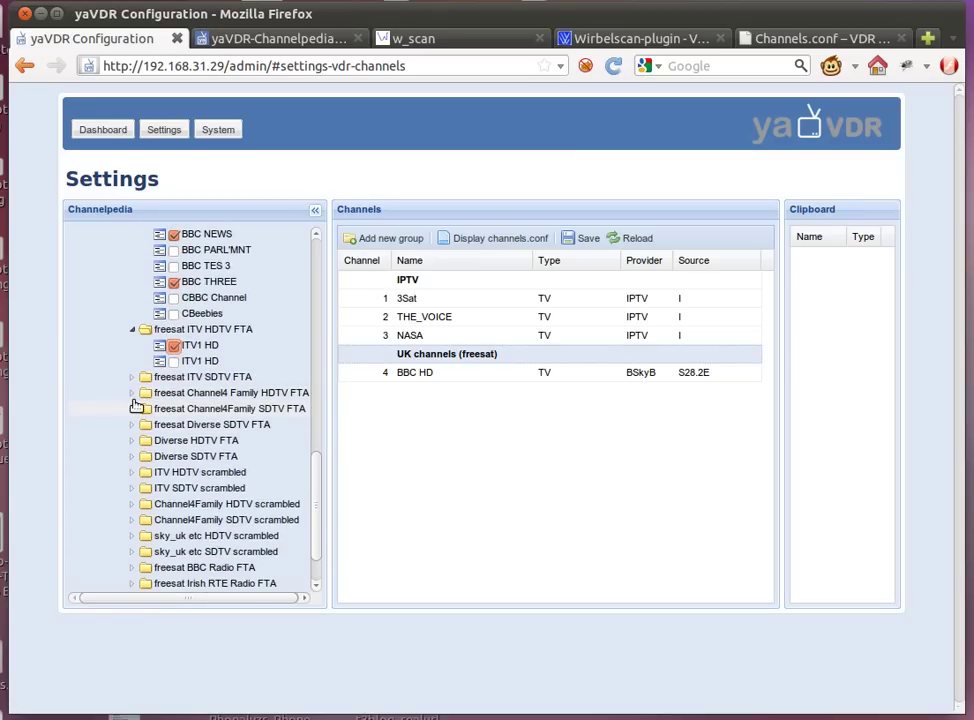
pyautogui.click(132, 393)
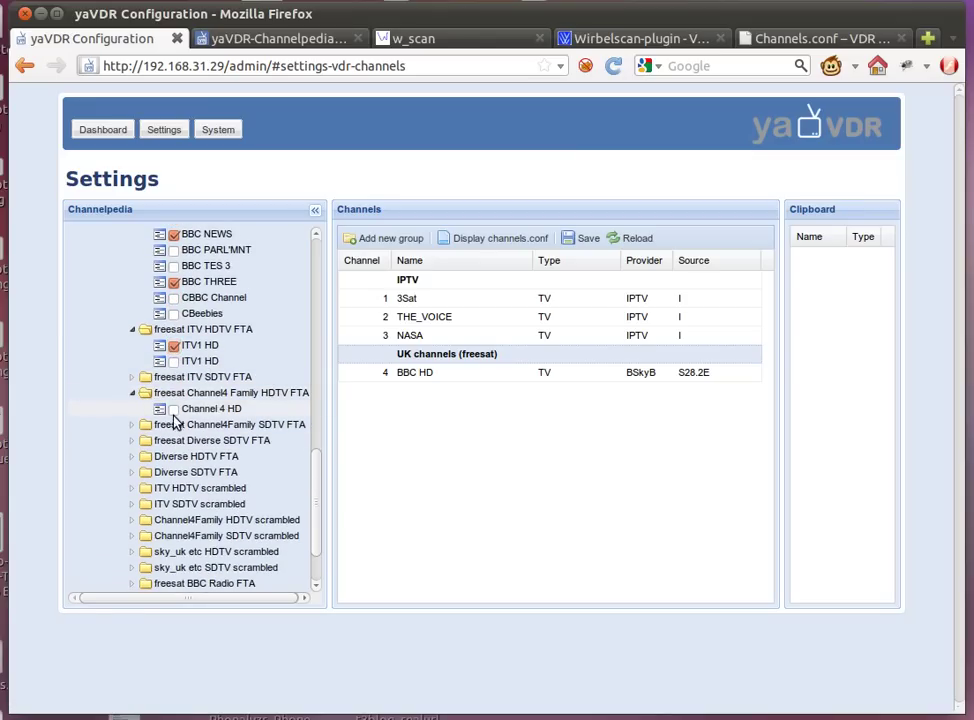
pyautogui.click(174, 409)
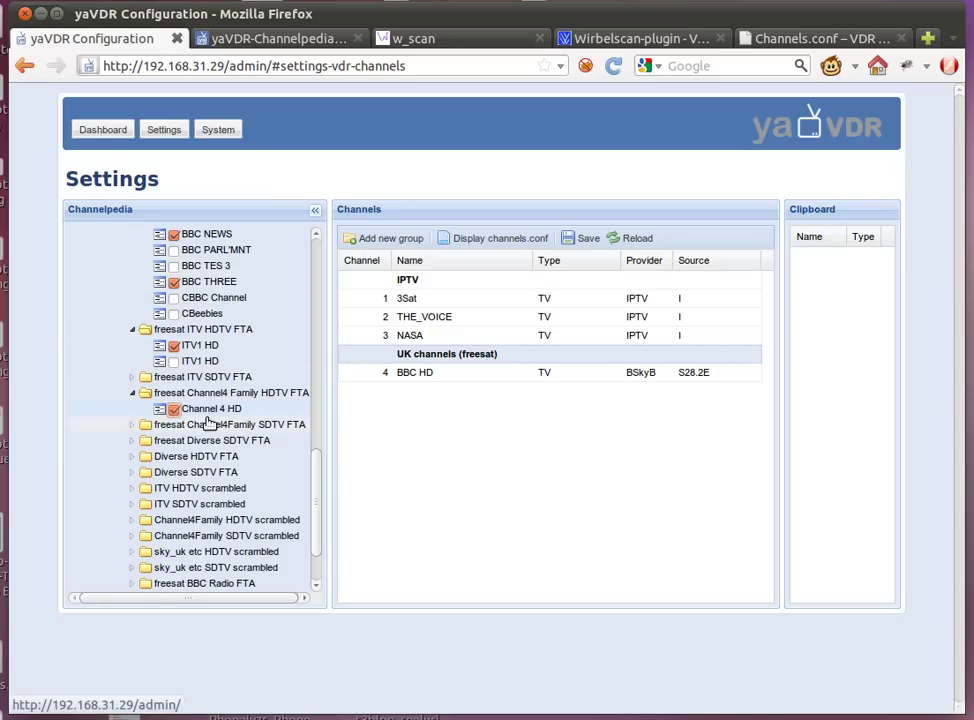
# Append all marked channels to channels.conf as channels 5–11, then scroll Channelpedia back to the top
pyautogui.rightClick(202, 413)
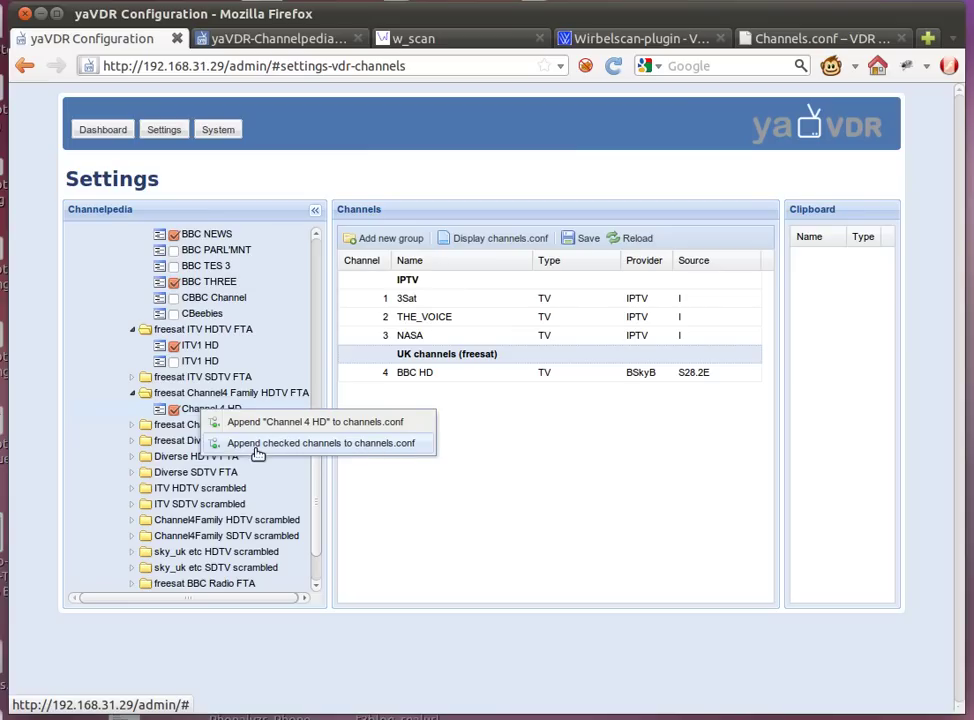
pyautogui.click(362, 452)
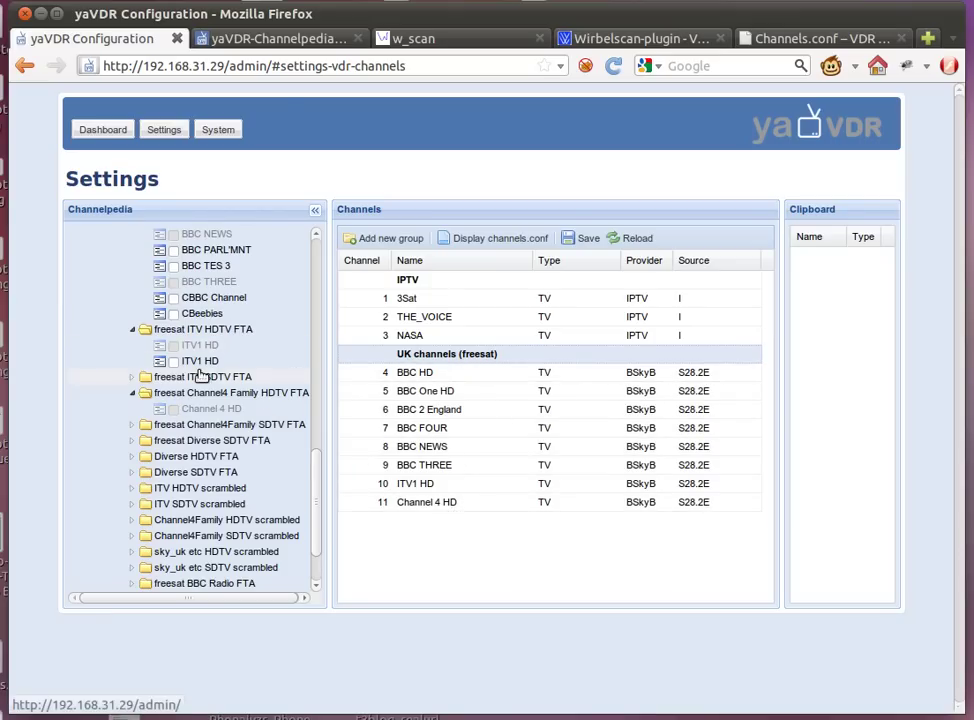
pyautogui.scroll(10, 200, 370)
pyautogui.scroll(3, 200, 340)
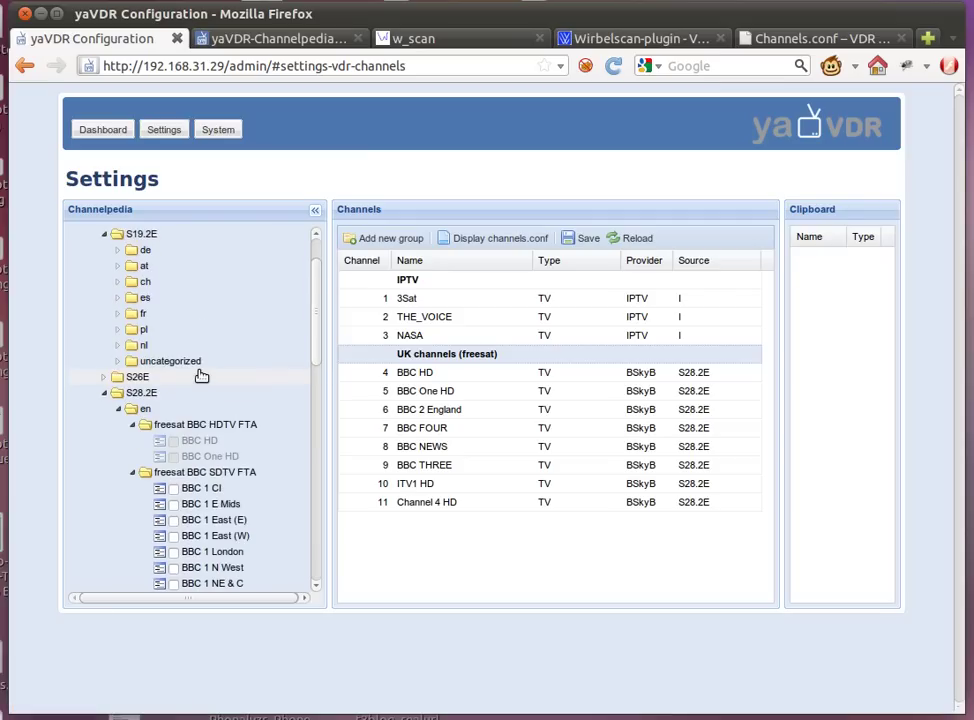
pyautogui.scroll(1, 150, 345)
pyautogui.scroll(1, 135, 337)
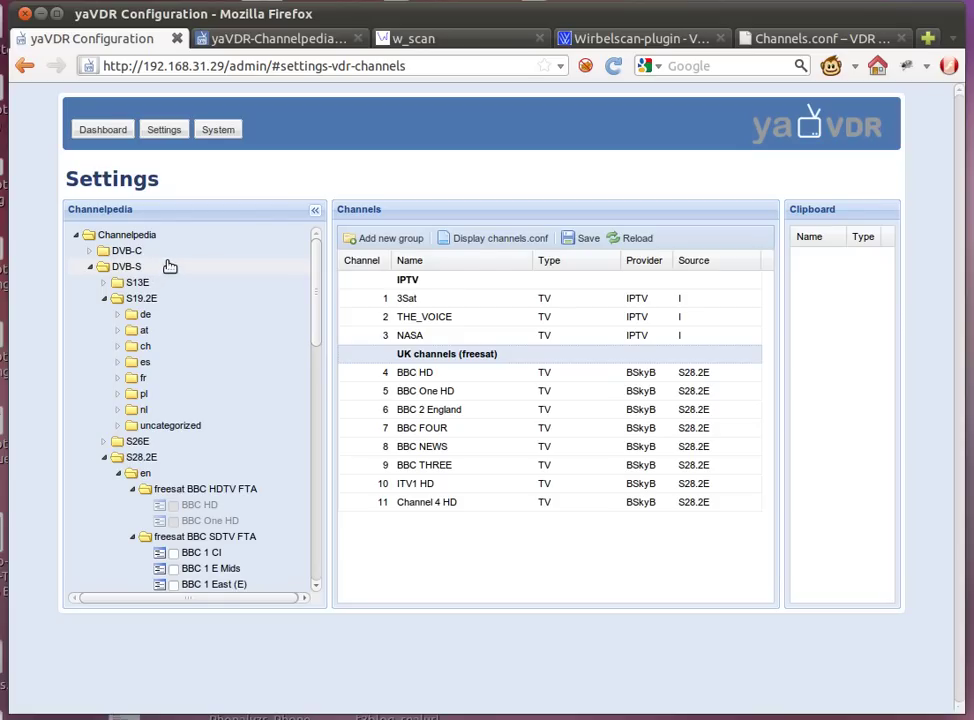
pyautogui.click(310, 42)
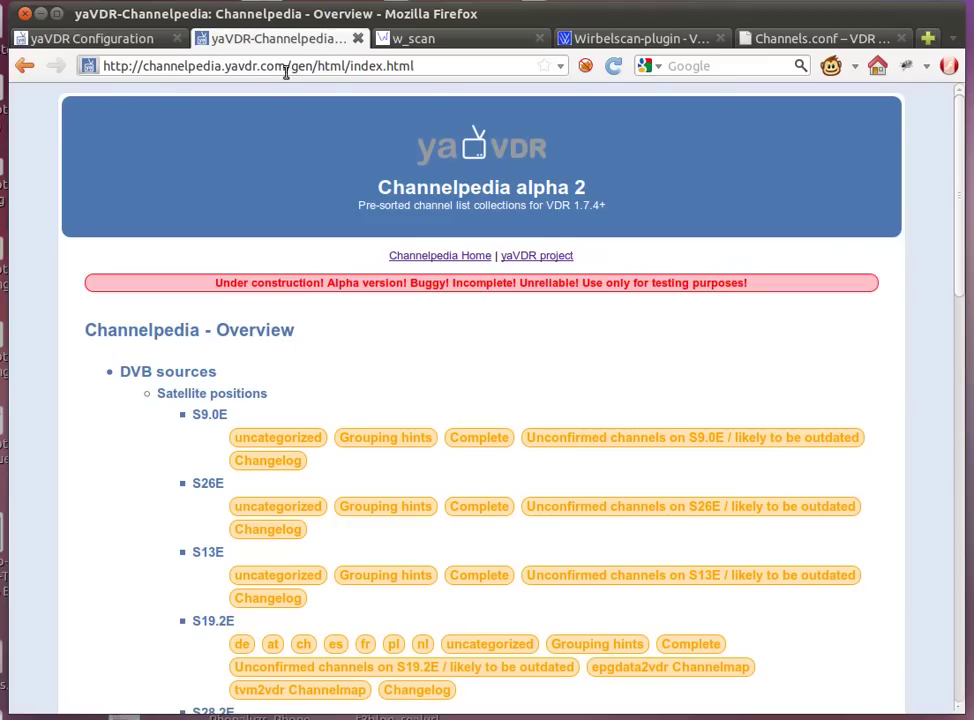
pyautogui.moveTo(290, 65); pyautogui.dragTo(131, 66)
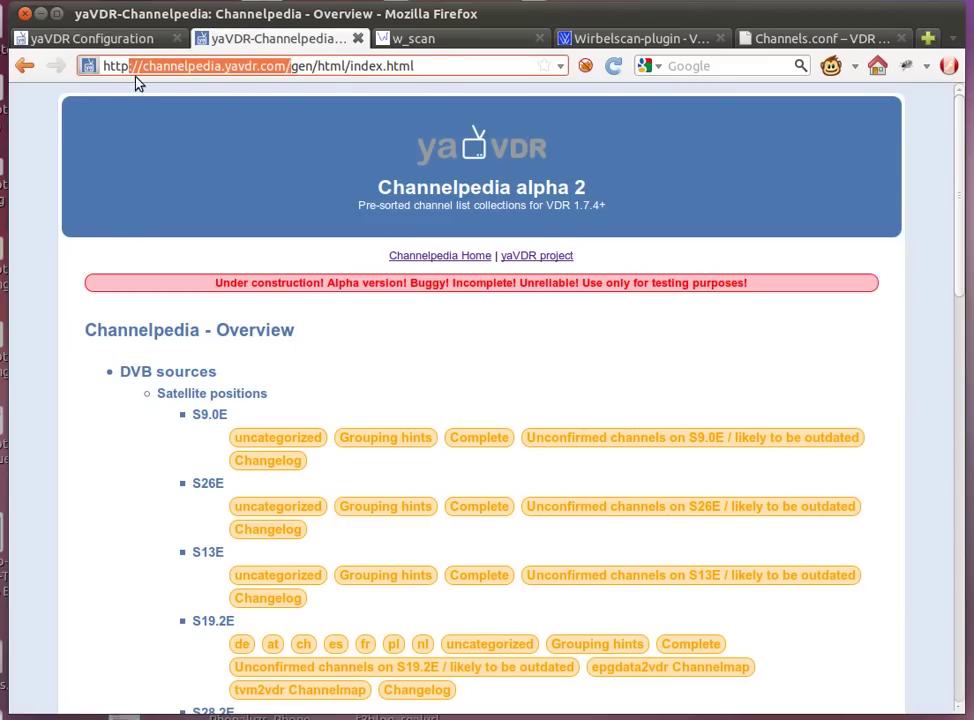
pyautogui.click(249, 157)
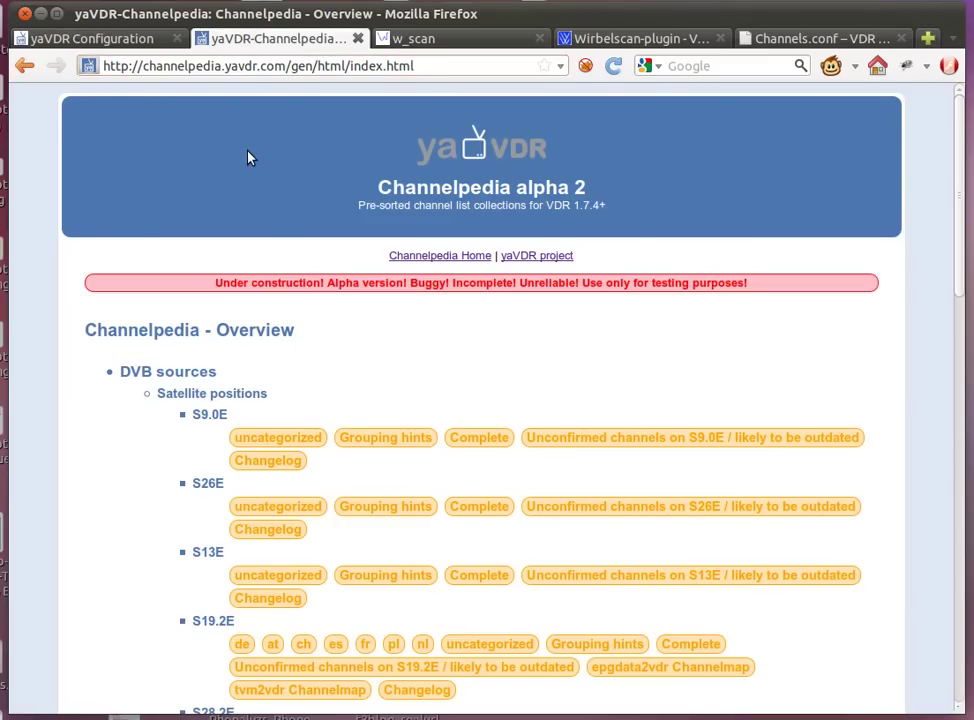
pyautogui.scroll(-1, 620, 330)
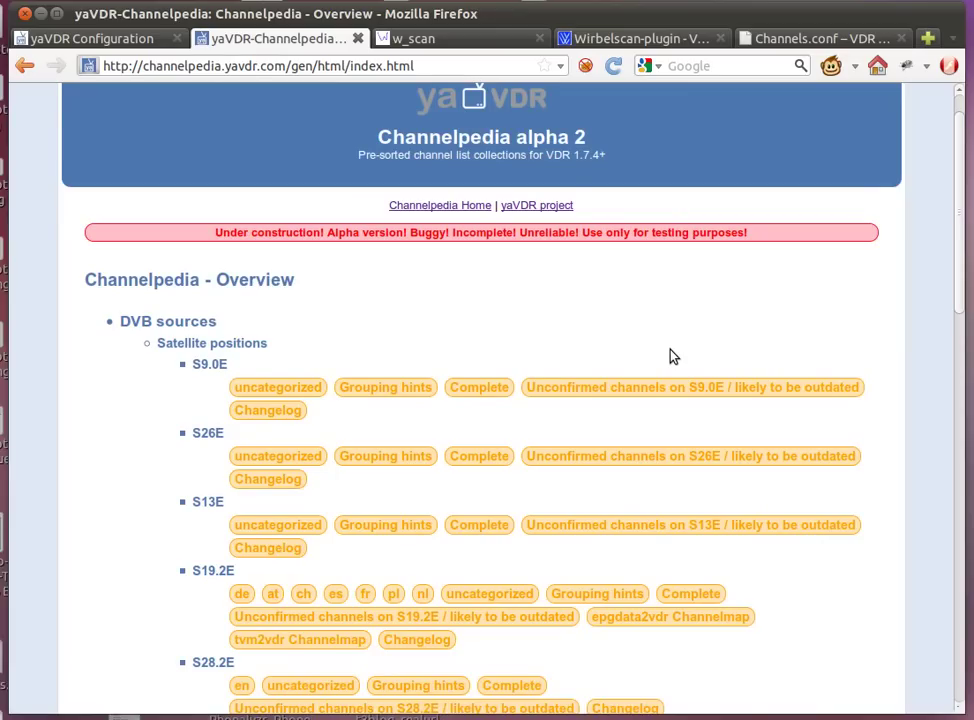
pyautogui.scroll(-1, 672, 356)
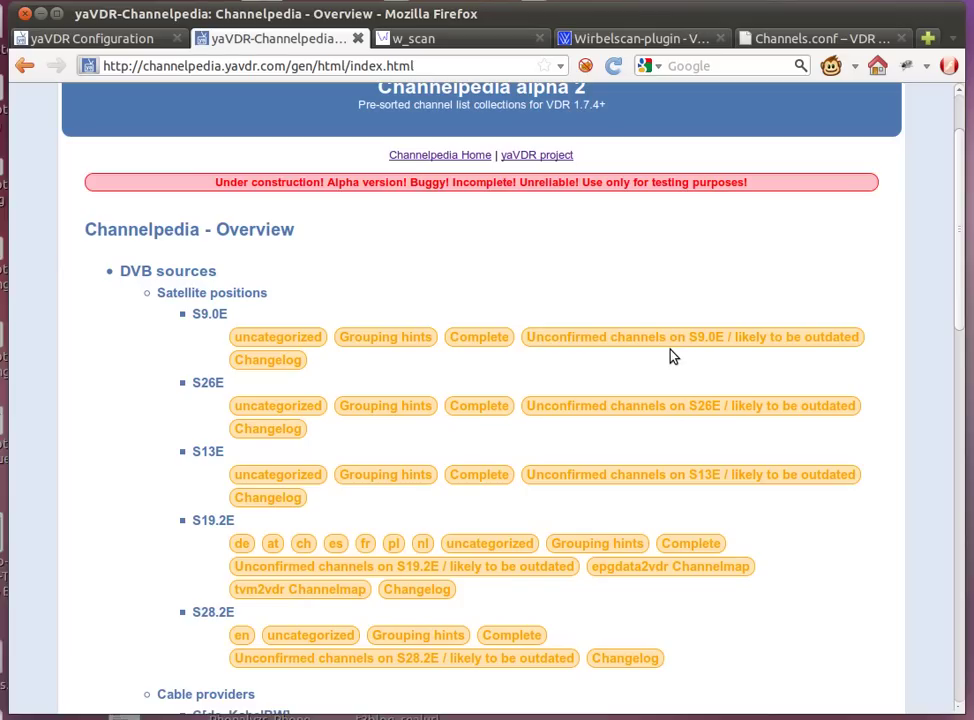
pyautogui.scroll(-3, 672, 357)
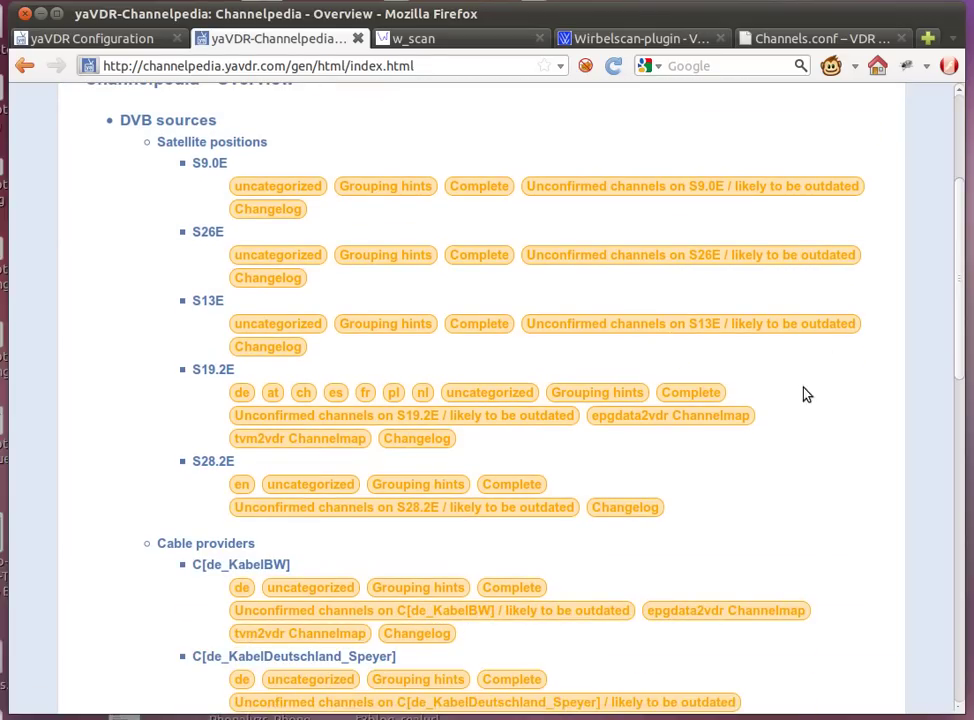
pyautogui.scroll(-4, 798, 459)
pyautogui.scroll(9, 798, 459)
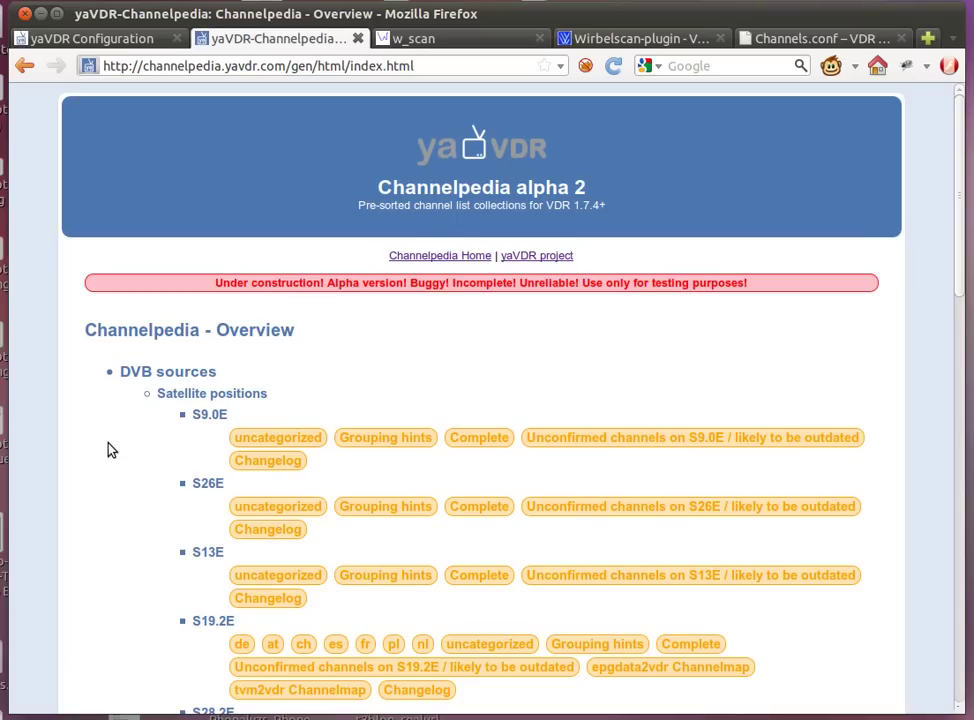
pyautogui.scroll(-2, 111, 450)
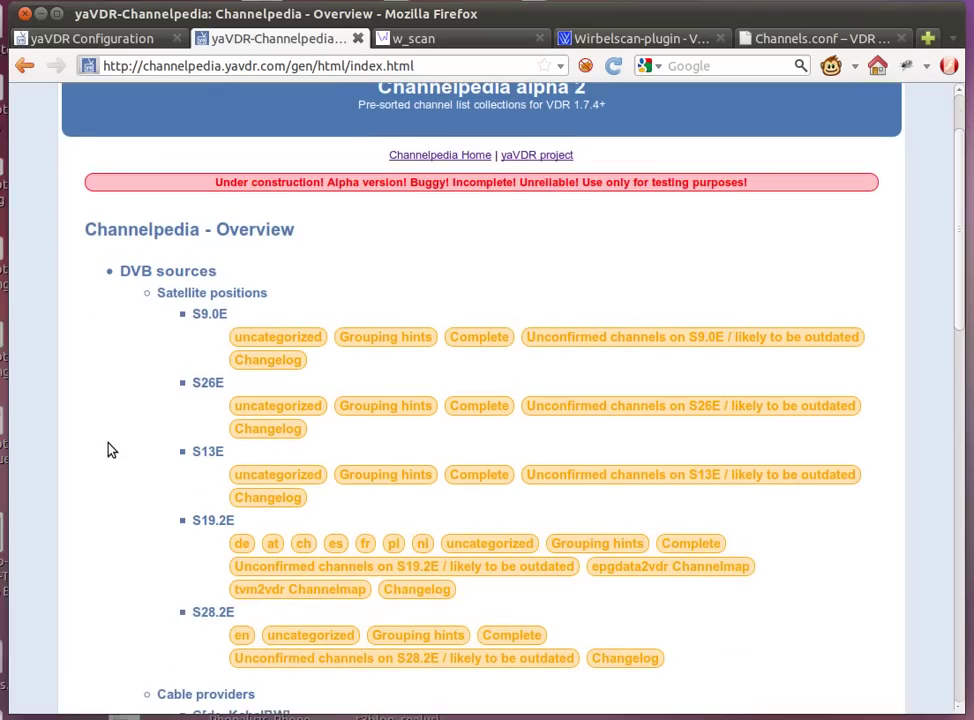
pyautogui.scroll(-1, 135, 391)
pyautogui.scroll(-2, 133, 604)
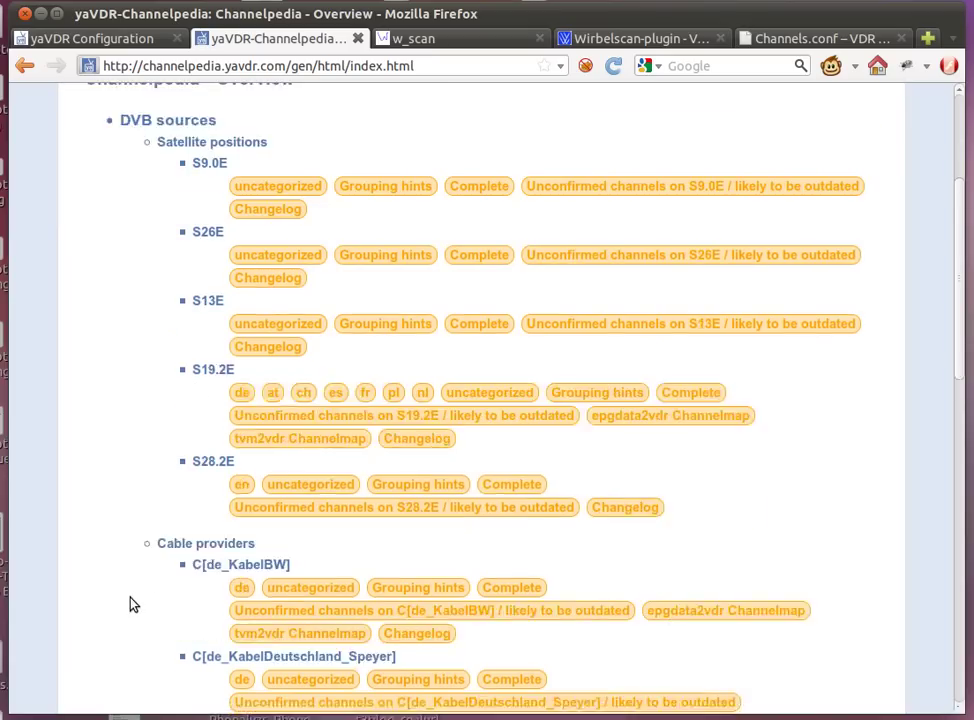
pyautogui.scroll(-1, 130, 604)
pyautogui.scroll(-1, 92, 570)
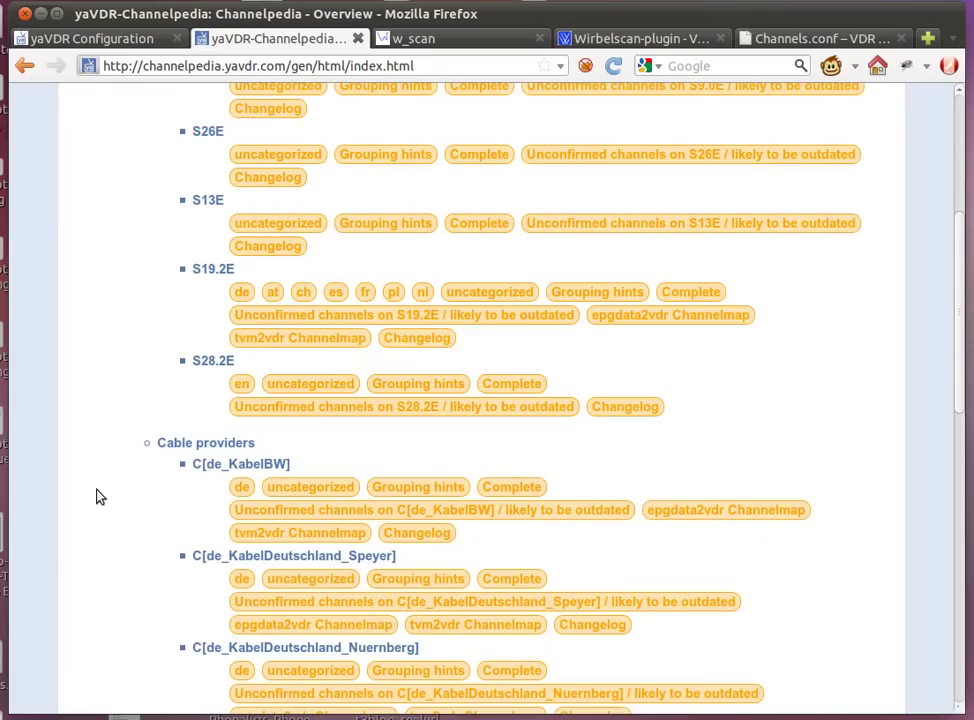
pyautogui.scroll(2, 111, 487)
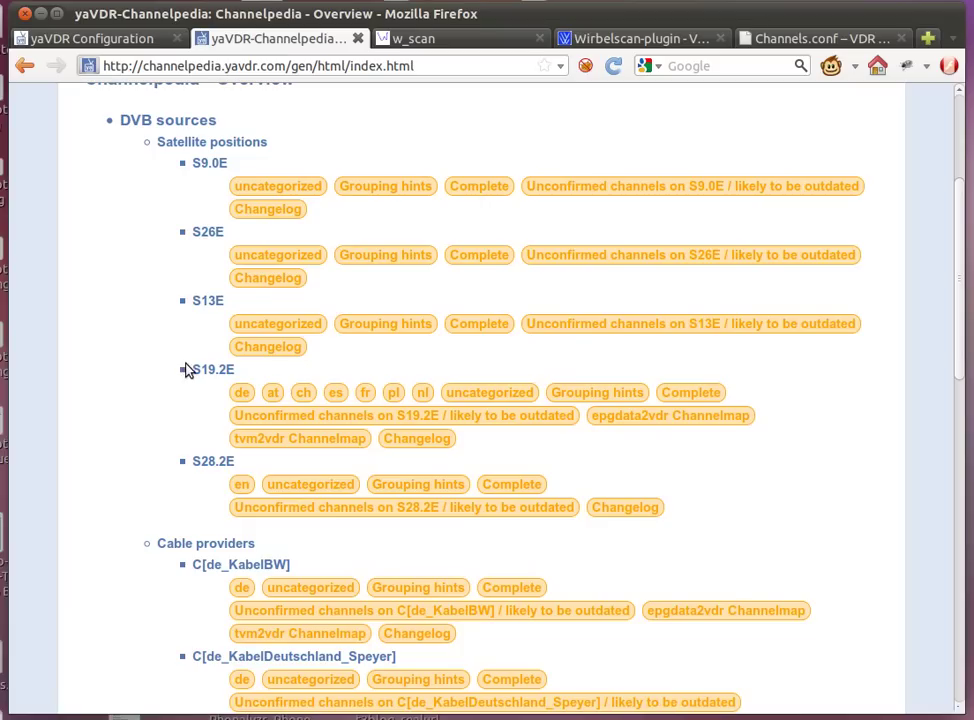
pyautogui.moveTo(191, 370); pyautogui.dragTo(256, 477)
pyautogui.click(140, 446)
pyautogui.scroll(2, 141, 446)
pyautogui.scroll(-1, 141, 446)
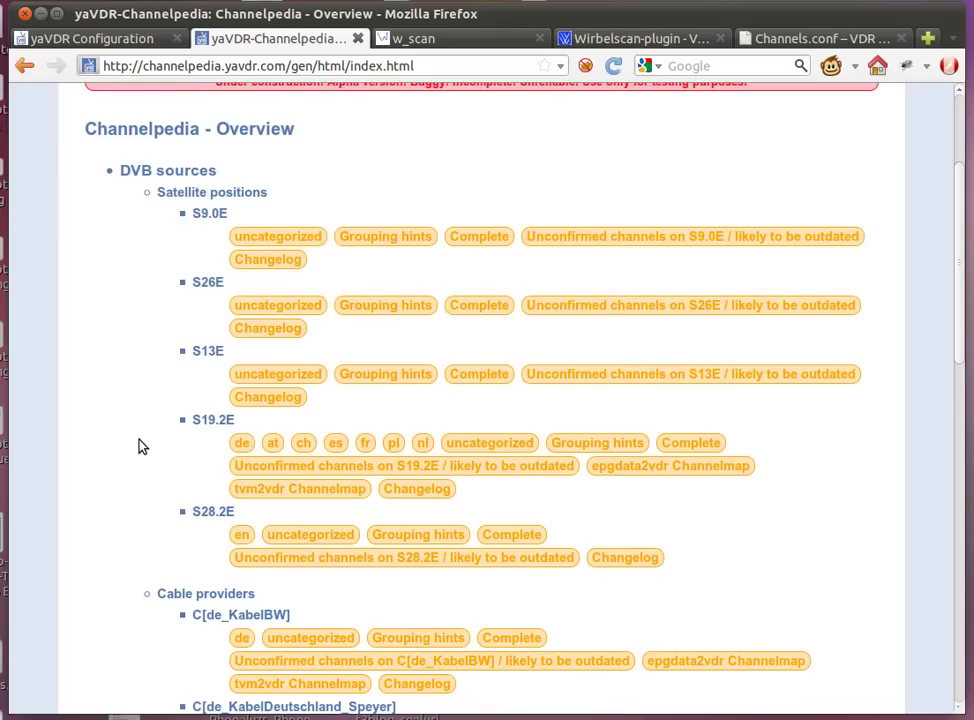
pyautogui.scroll(-1, 139, 446)
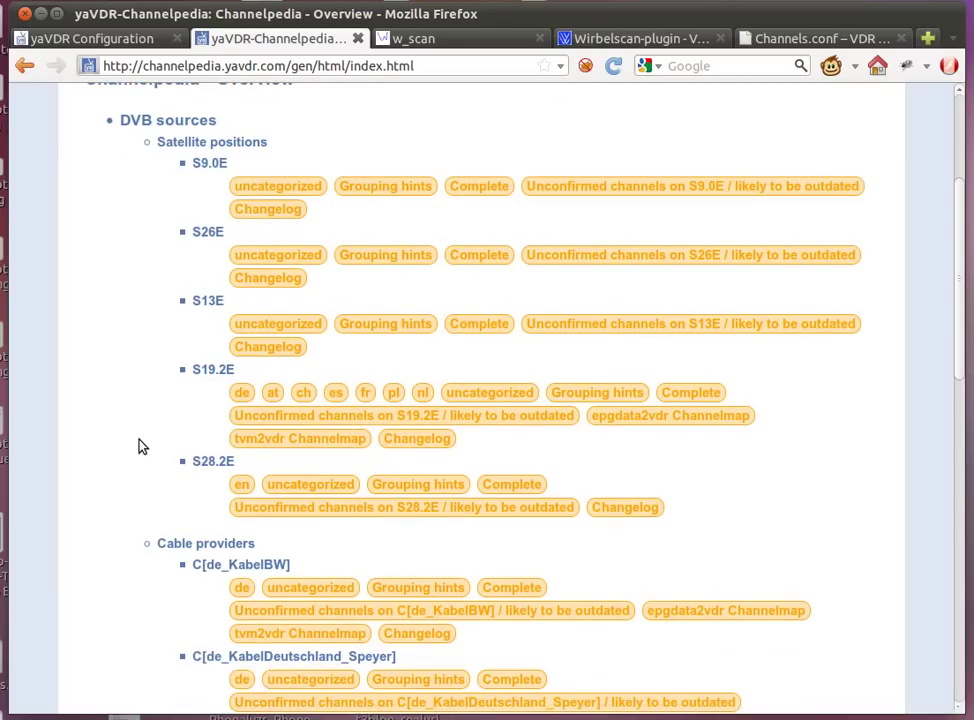
pyautogui.click(240, 487)
pyautogui.scroll(-5, 563, 439)
pyautogui.scroll(-7, 571, 441)
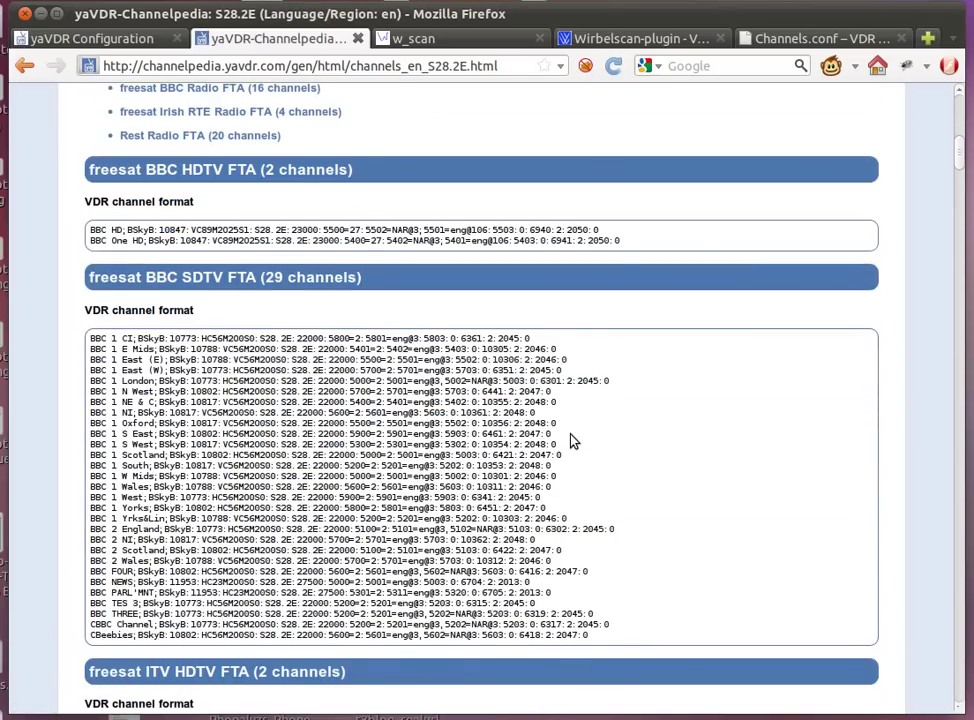
pyautogui.scroll(-1, 573, 441)
pyautogui.scroll(-1, 573, 441)
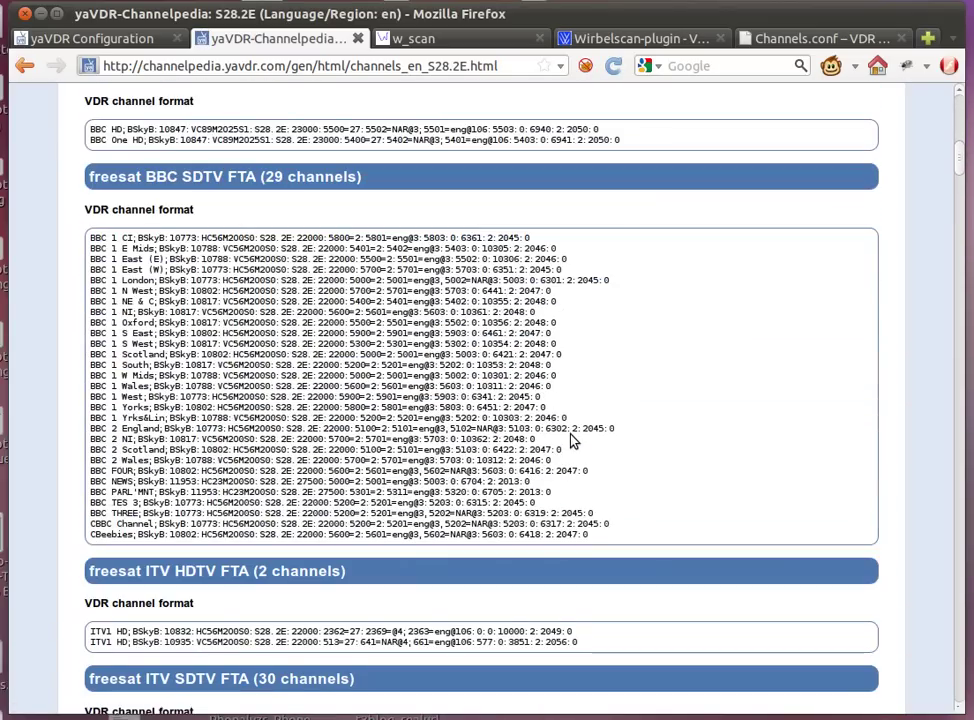
pyautogui.scroll(10, 572, 440)
pyautogui.scroll(3, 560, 440)
pyautogui.click(15, 72)
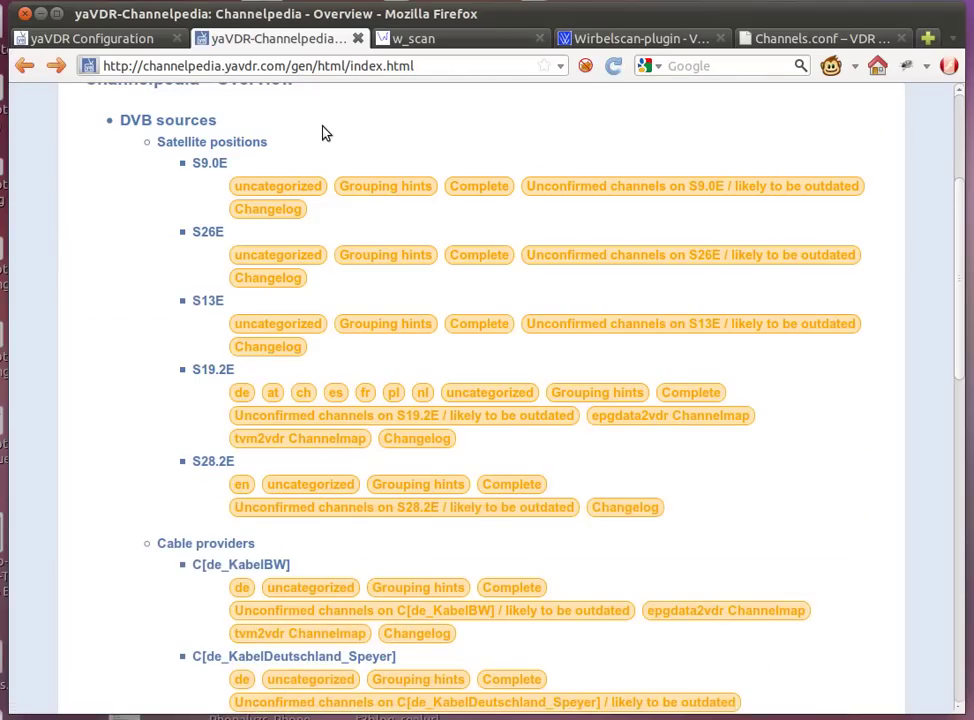
pyautogui.scroll(5, 322, 133)
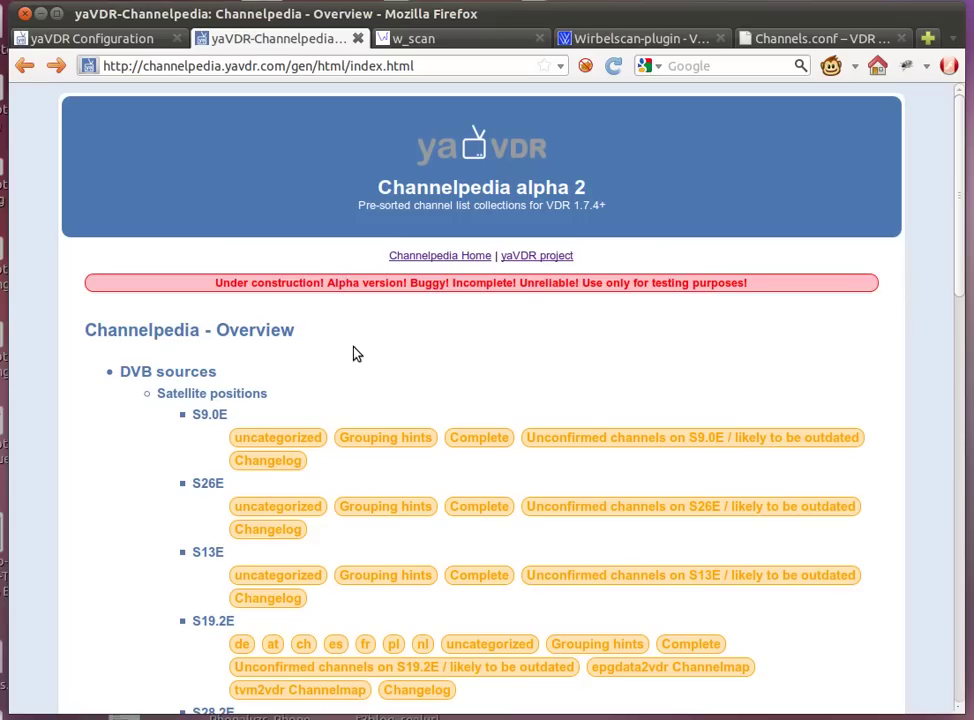
# Switch to the w_scan page and scroll down to its command line options section
pyautogui.click(466, 38)
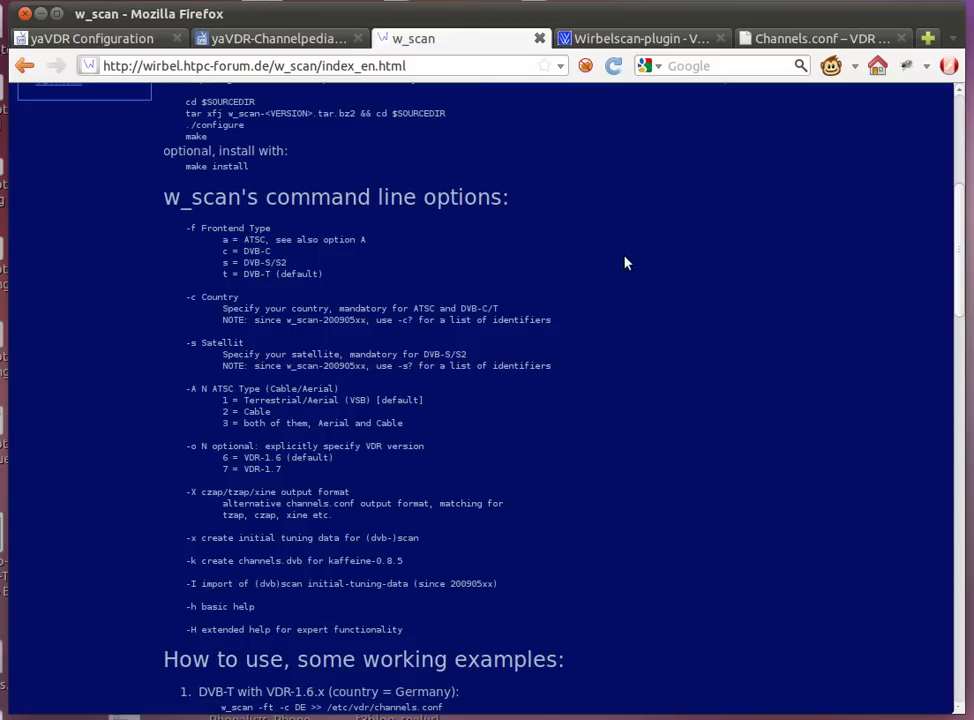
pyautogui.scroll(7, 624, 263)
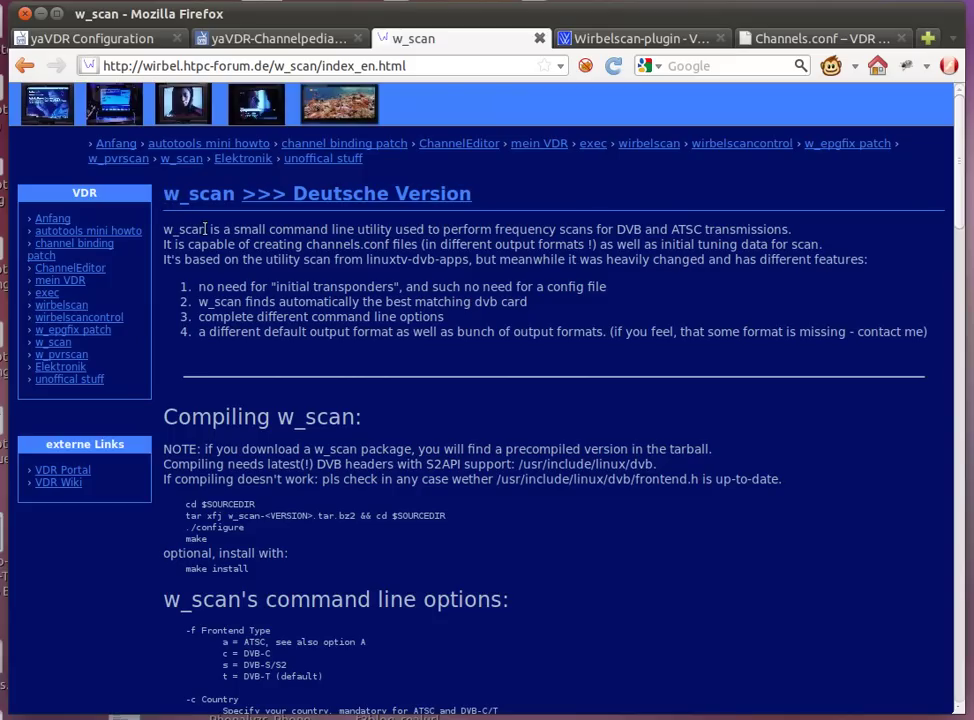
pyautogui.scroll(-7, 613, 320)
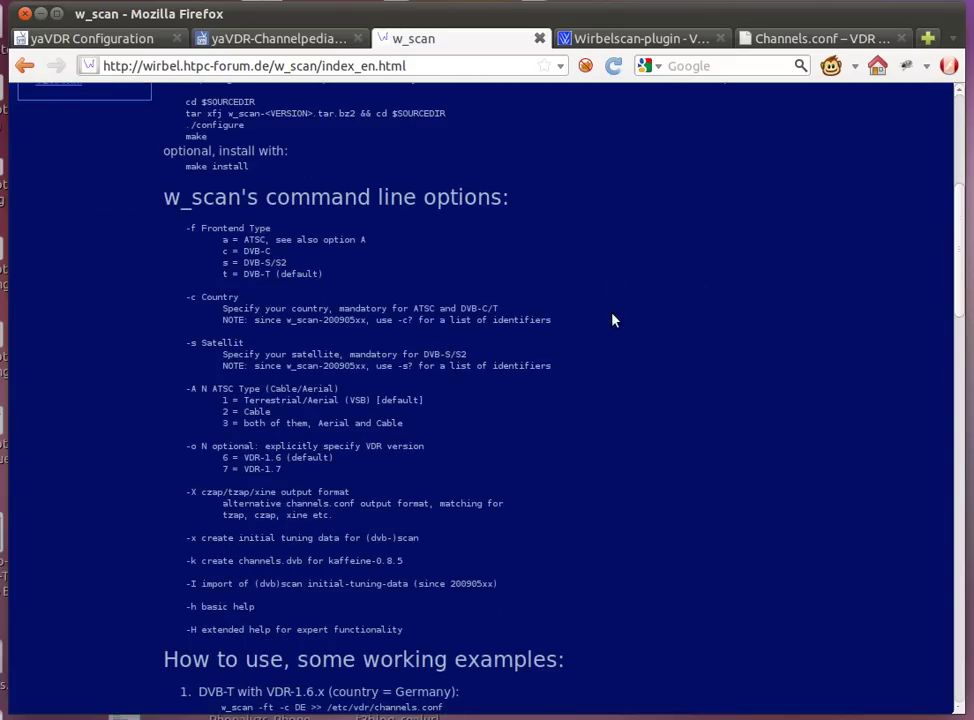
pyautogui.scroll(-1, 632, 332)
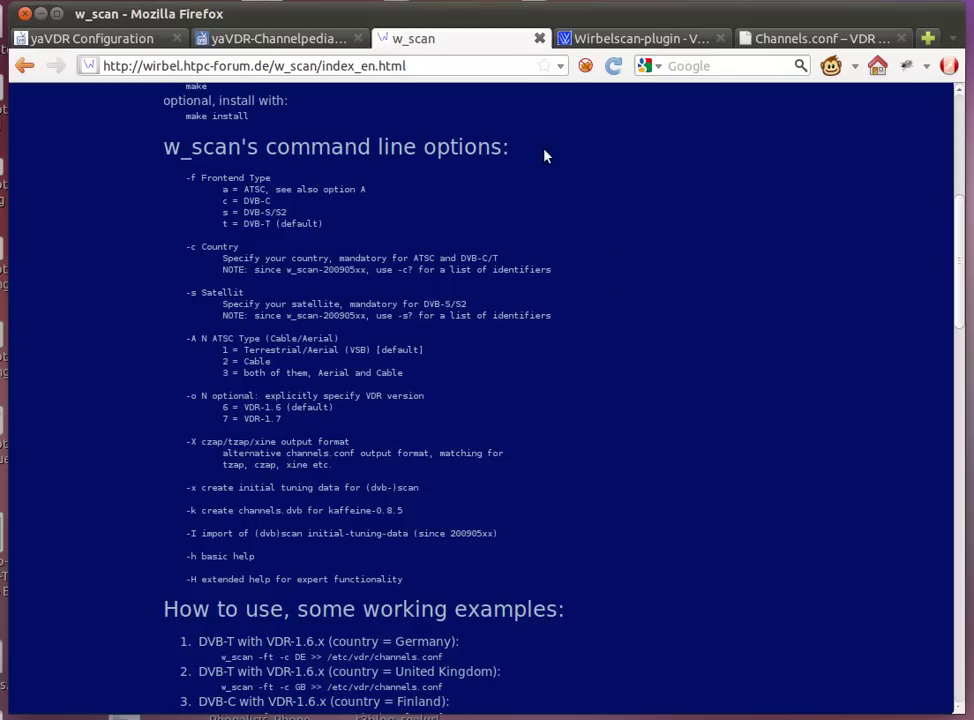
# Skim the VDR Wiki Wirbelscan-plugin page, then return to the yaVDR channel settings tab
pyautogui.click(620, 37)
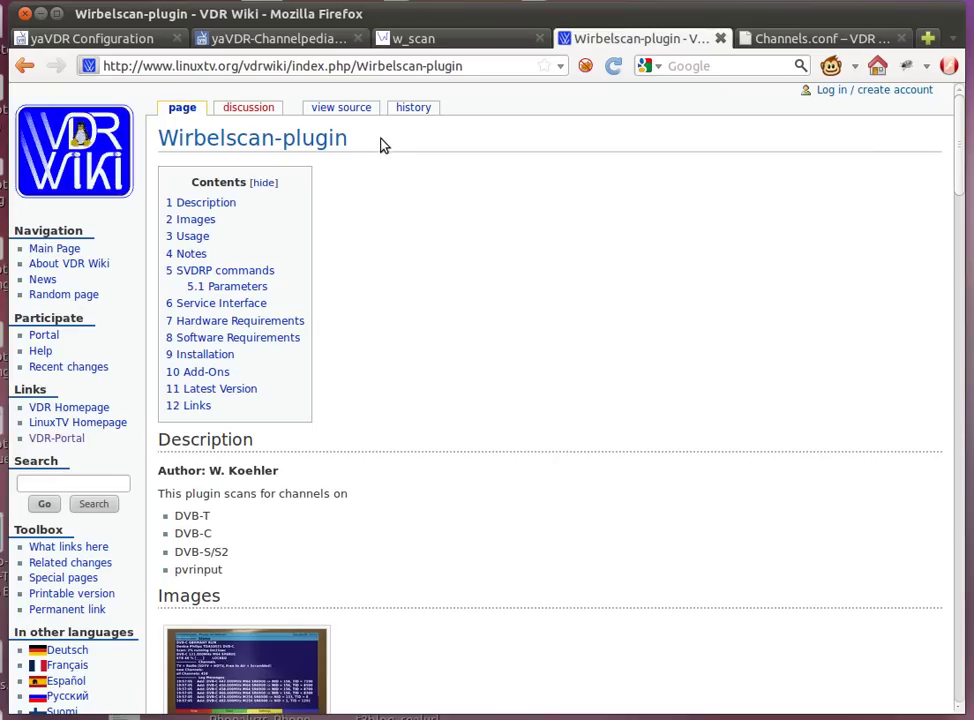
pyautogui.moveTo(383, 143); pyautogui.dragTo(124, 131)
pyautogui.click(450, 160)
pyautogui.scroll(-1, 446, 213)
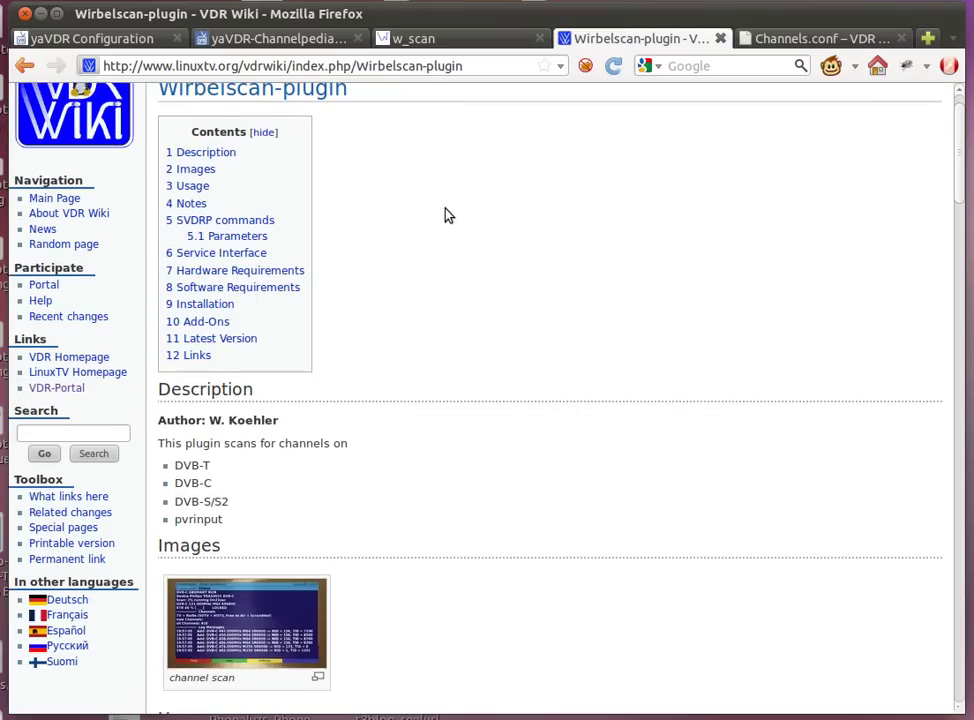
pyautogui.scroll(1, 449, 214)
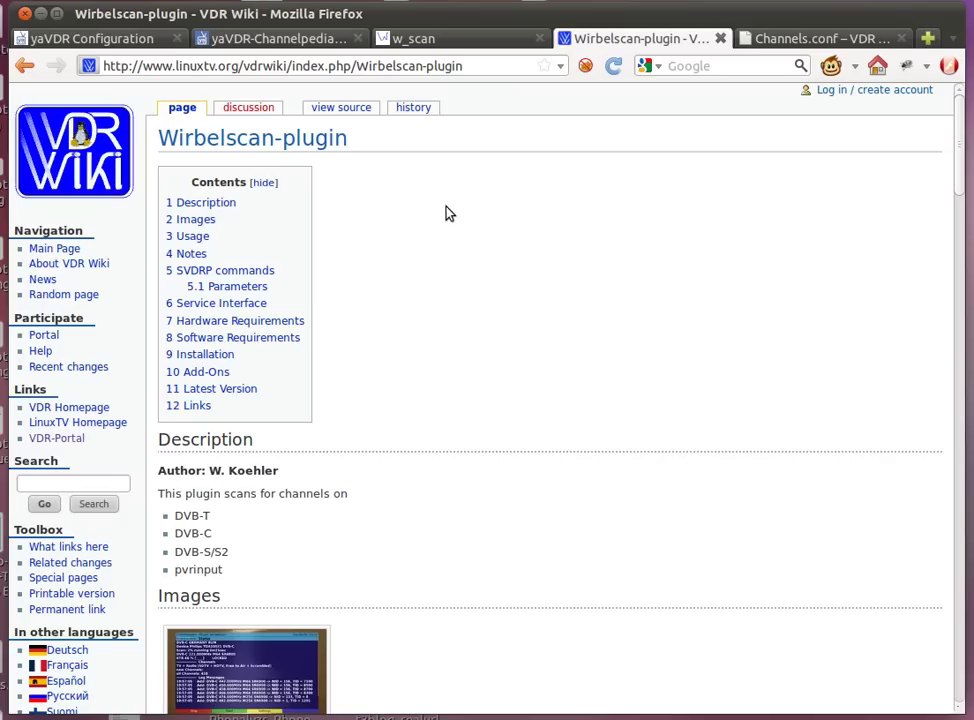
pyautogui.click(60, 42)
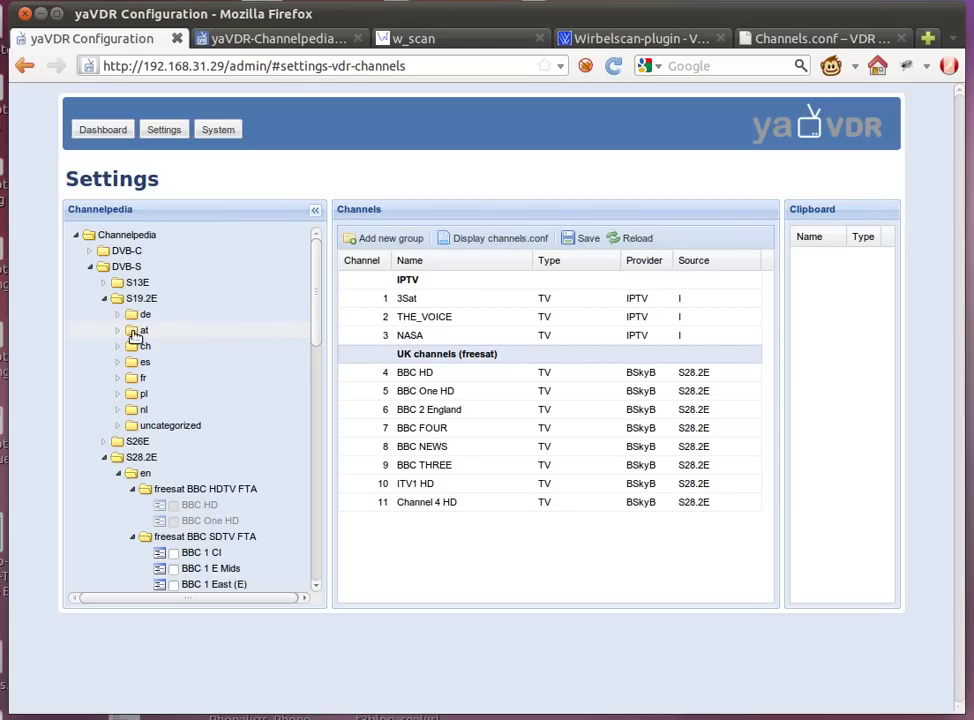
# Collapse the S28.2E branch, then drag both splitters left to shrink Channelpedia and widen the Clipboard
pyautogui.scroll(-2, 103, 268)
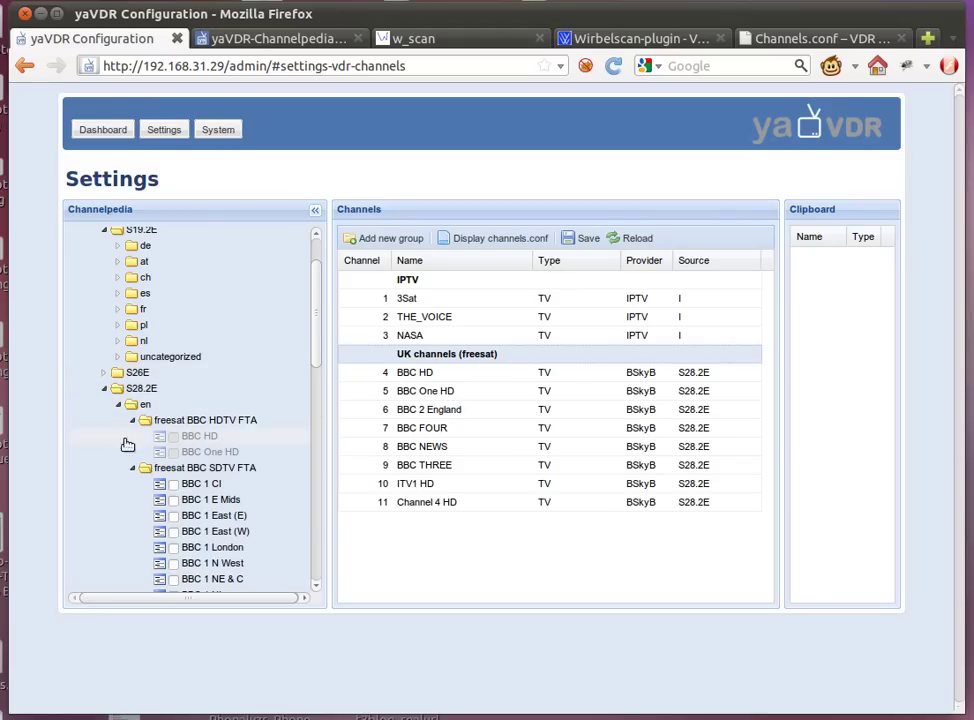
pyautogui.click(104, 391)
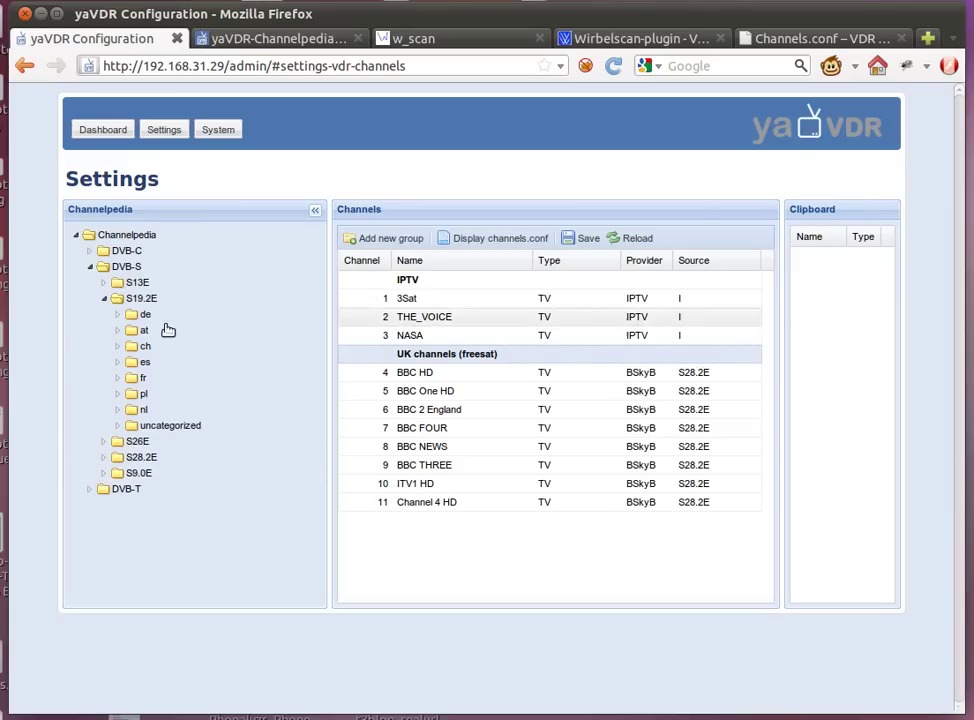
pyautogui.moveTo(330, 300); pyautogui.dragTo(218, 307)
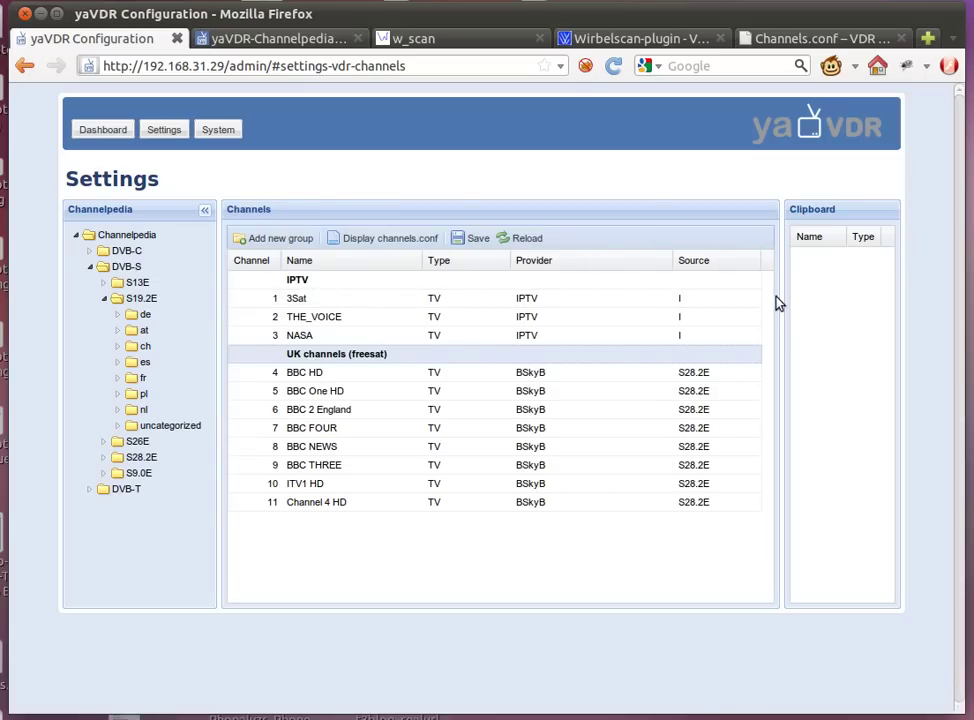
pyautogui.moveTo(778, 303); pyautogui.dragTo(639, 300)
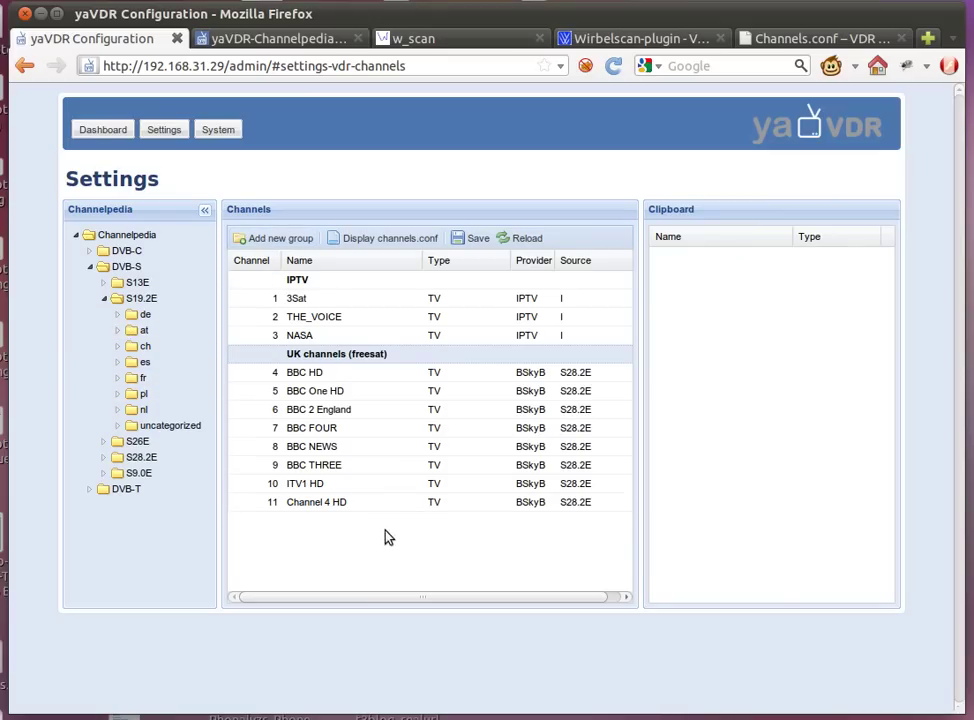
# Create a 'German channels' group and move it below Channel 4 HD at the list's end
pyautogui.click(259, 236)
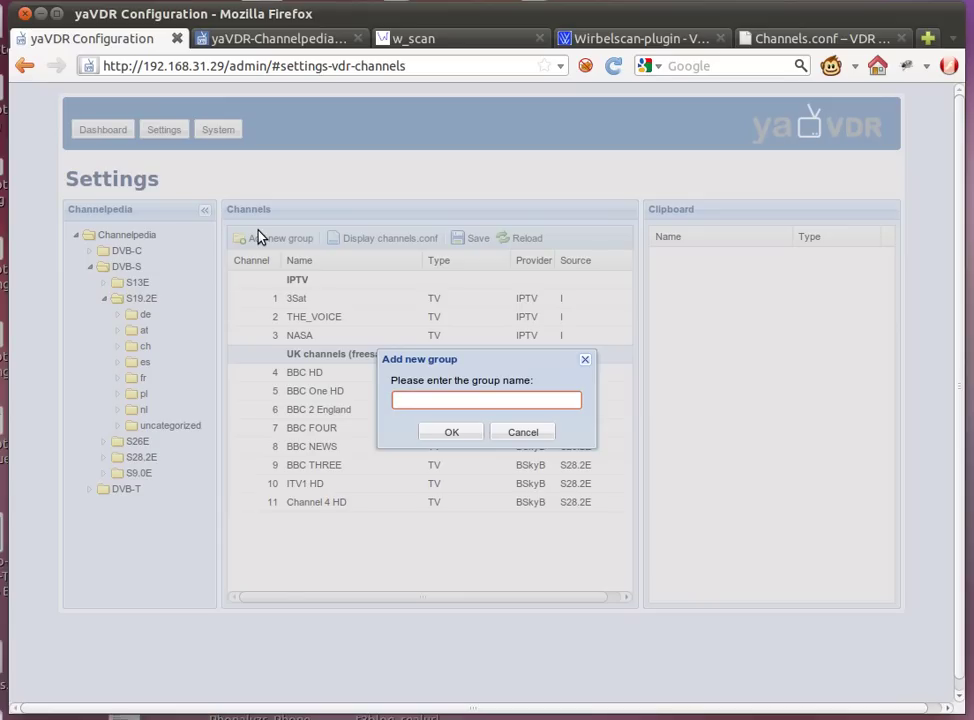
pyautogui.write('German channels')
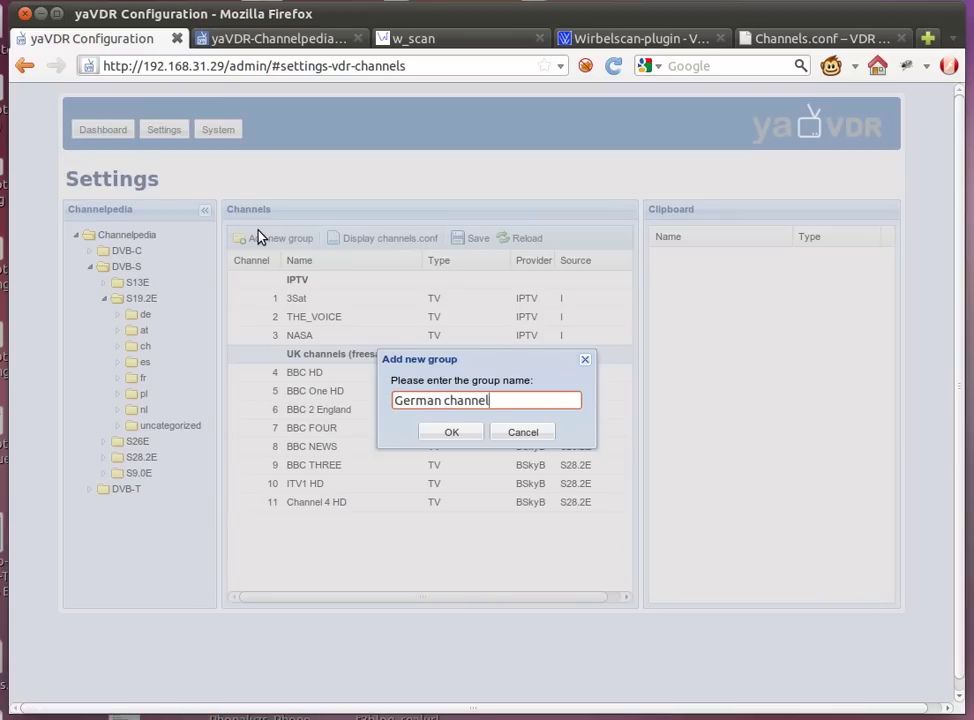
pyautogui.click(447, 432)
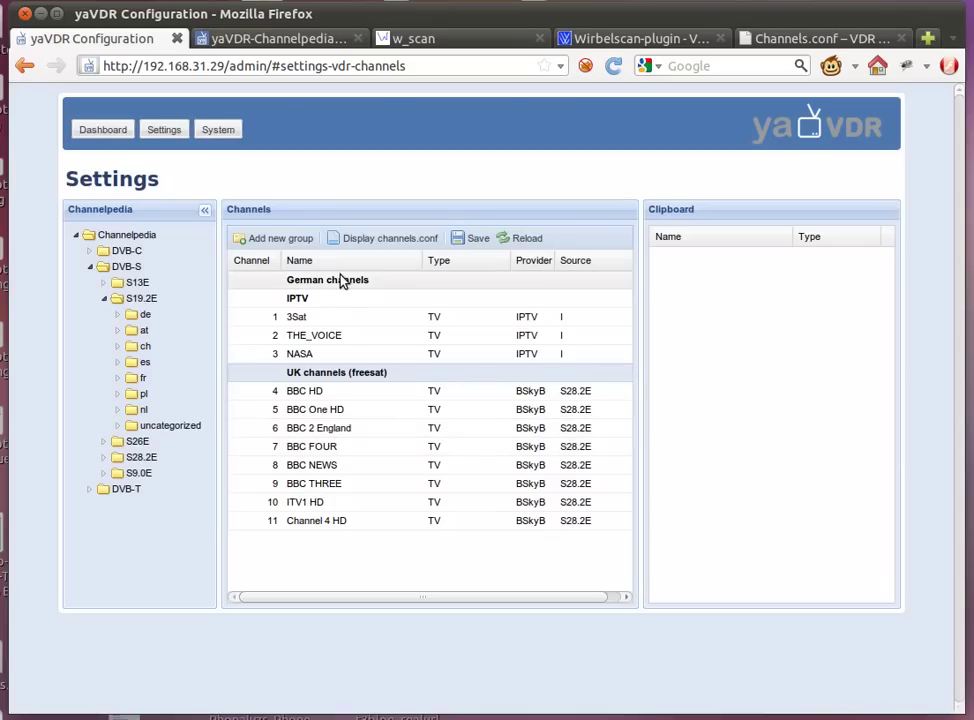
pyautogui.moveTo(340, 282); pyautogui.dragTo(348, 534)
pyautogui.click(118, 315)
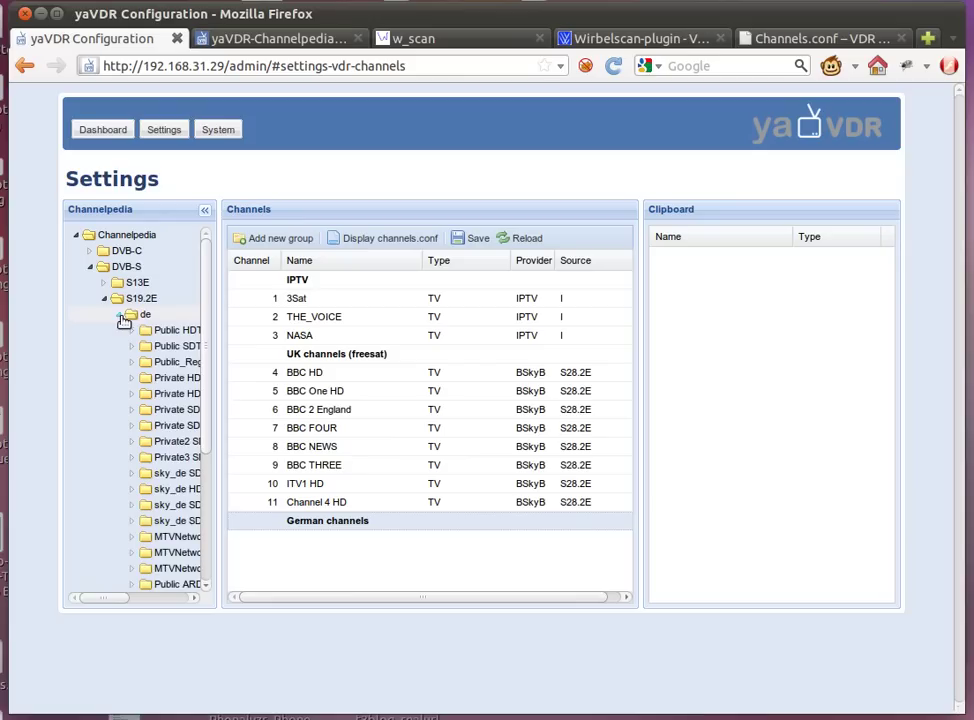
# Append all Public HDTV FTA channels from the de folder to the channel list
pyautogui.moveTo(220, 318); pyautogui.dragTo(370, 333)
pyautogui.click(131, 330)
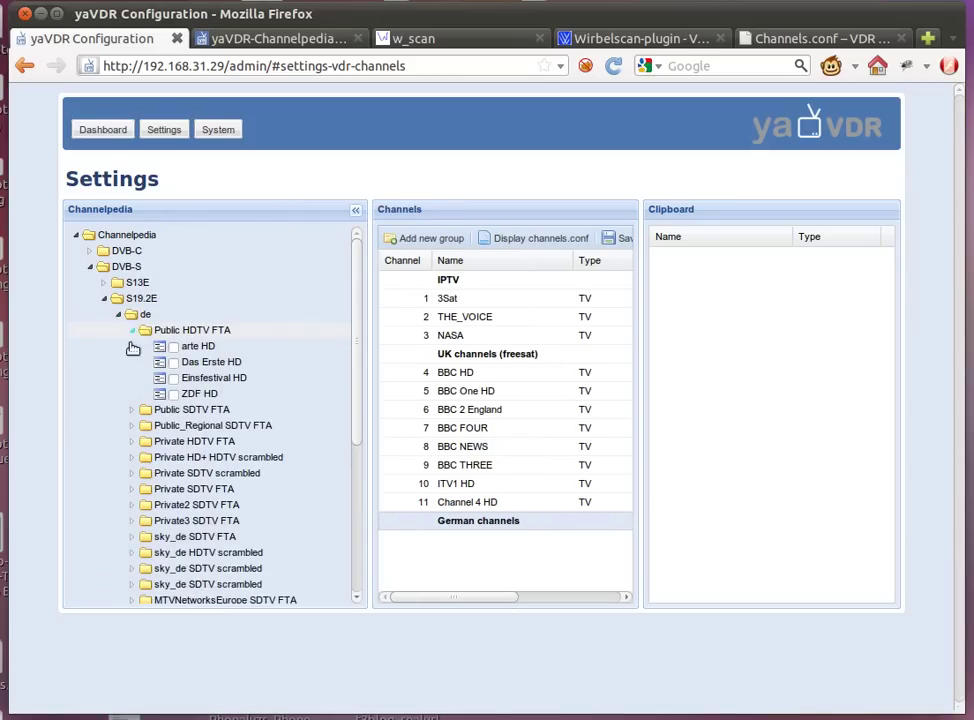
pyautogui.click(131, 410)
pyautogui.scroll(-1, 159, 295)
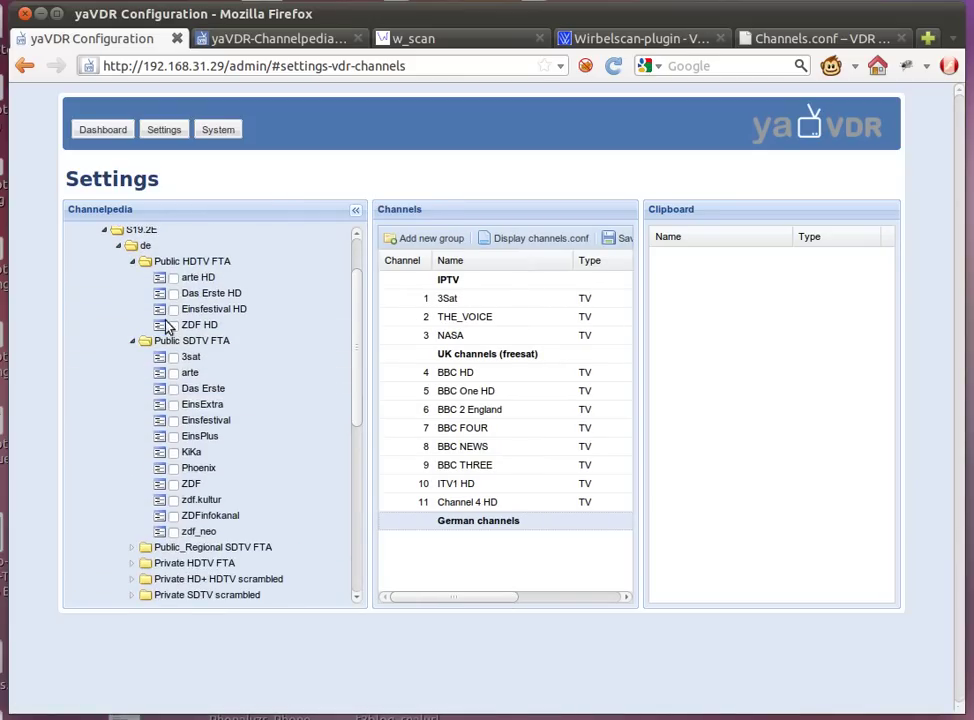
pyautogui.rightClick(190, 261)
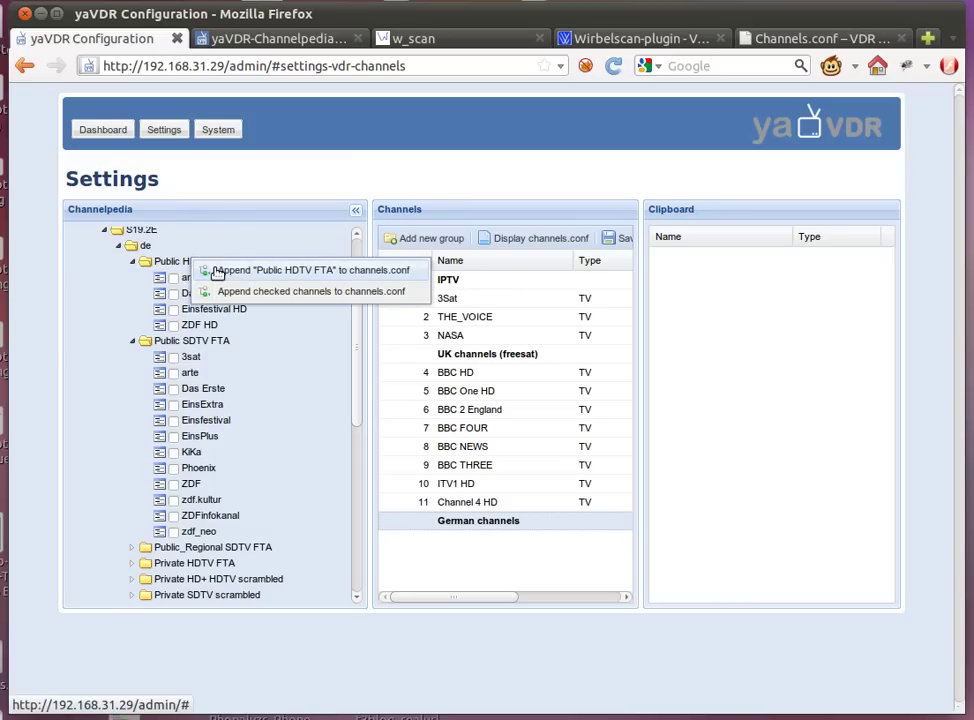
pyautogui.click(174, 264)
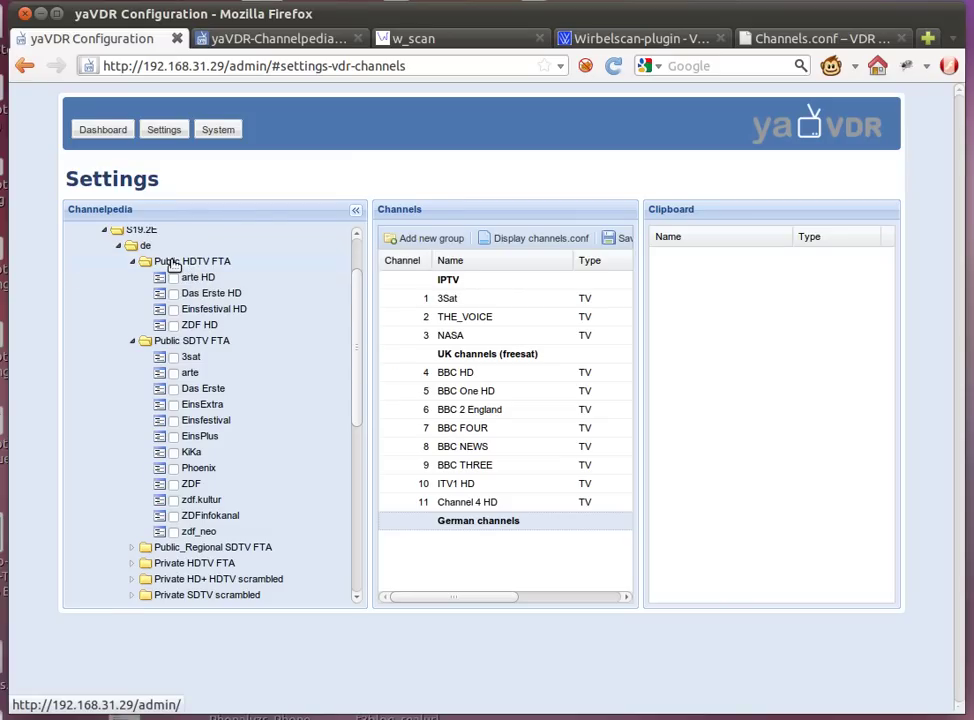
pyautogui.rightClick(192, 266)
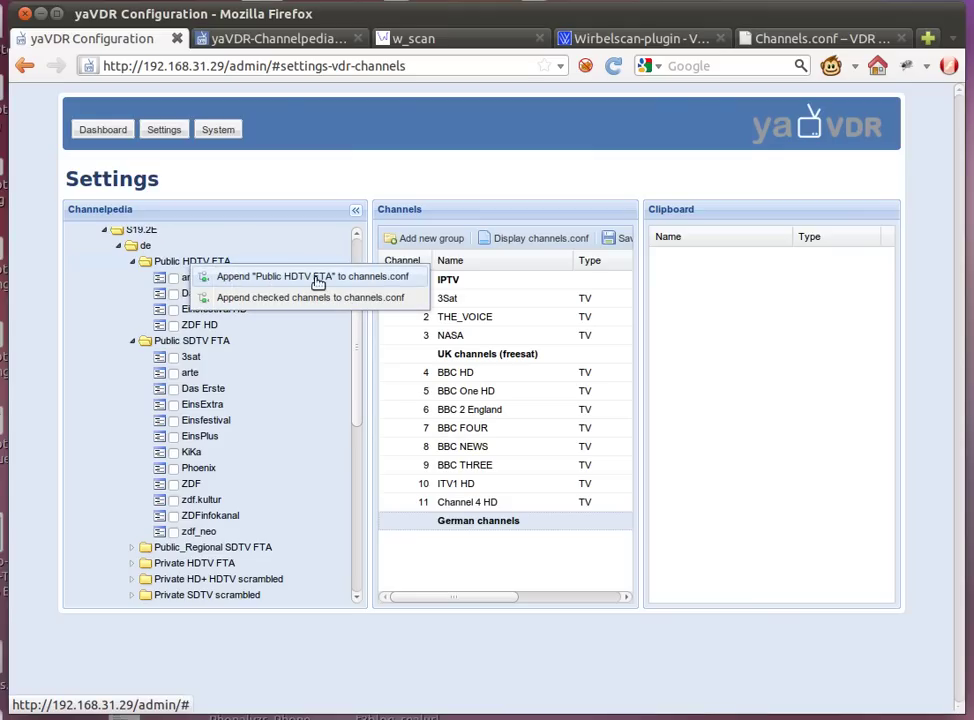
pyautogui.click(362, 285)
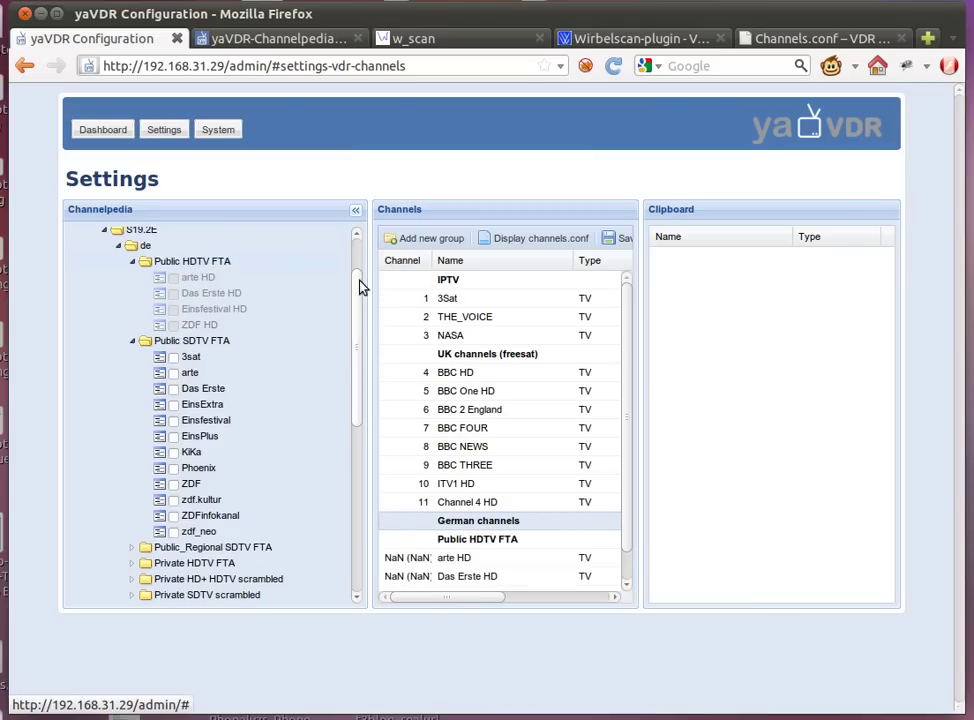
# Append the Public SDTV FTA channels too, and widen the list to show provider and source
pyautogui.scroll(-1, 496, 489)
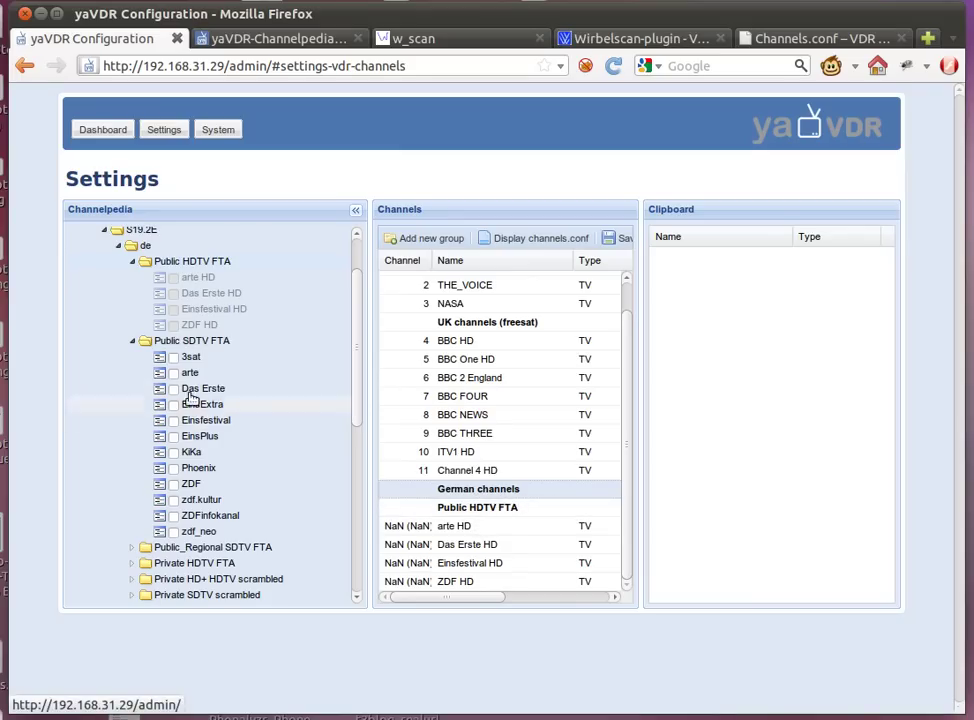
pyautogui.rightClick(198, 347)
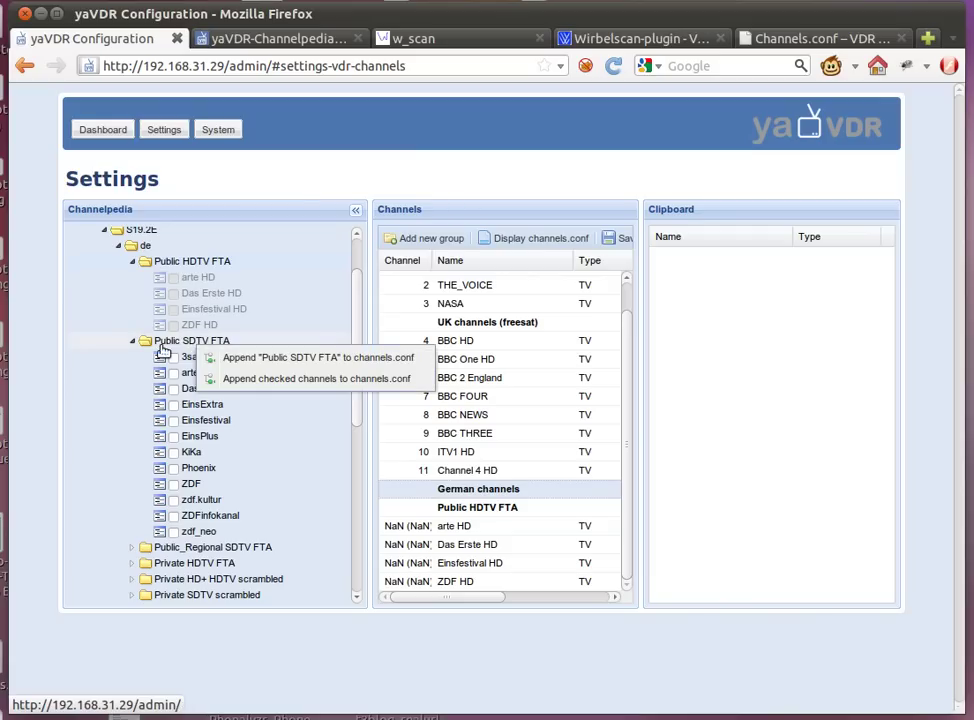
pyautogui.click(242, 358)
pyautogui.scroll(-5, 495, 455)
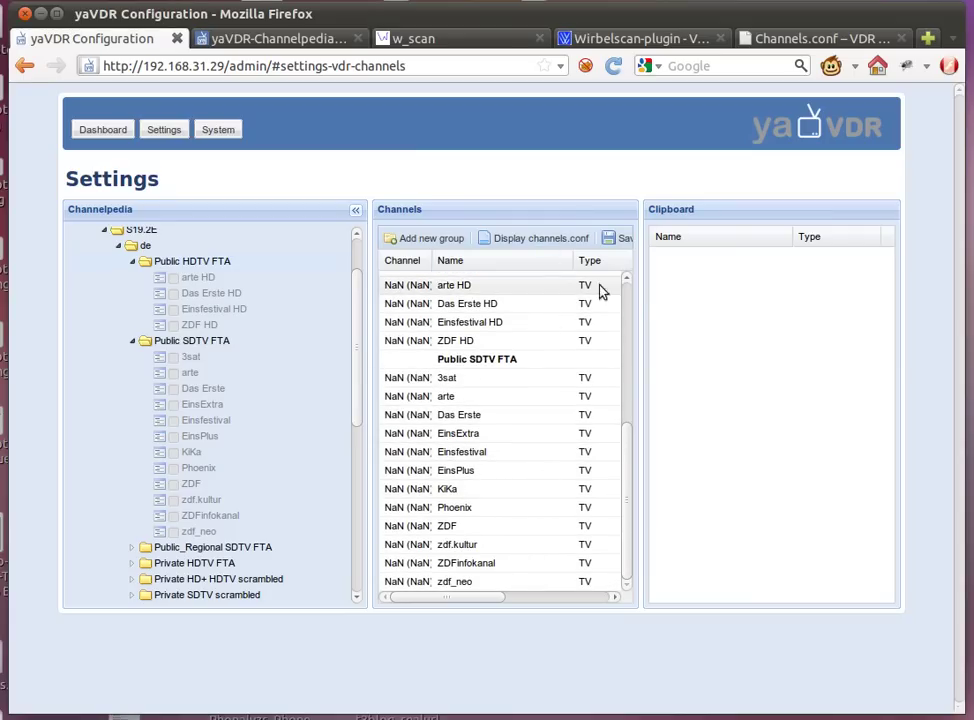
pyautogui.moveTo(641, 290); pyautogui.dragTo(739, 296)
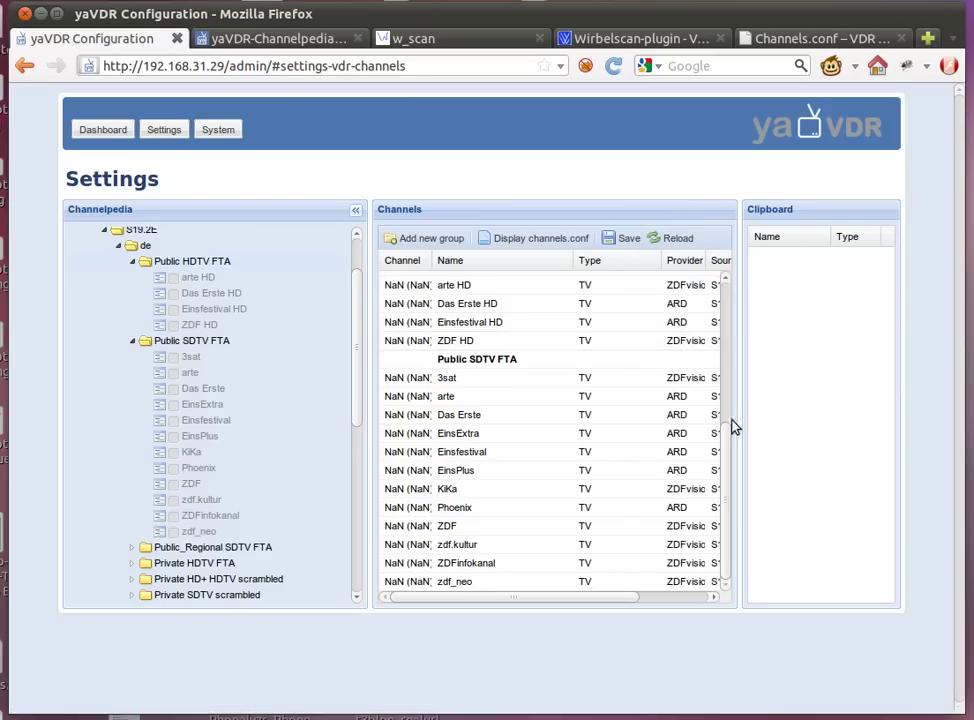
# Save and reload the channel list, numbering the German channels 12 to 27 (arte HD to zdf_neo)
pyautogui.click(613, 241)
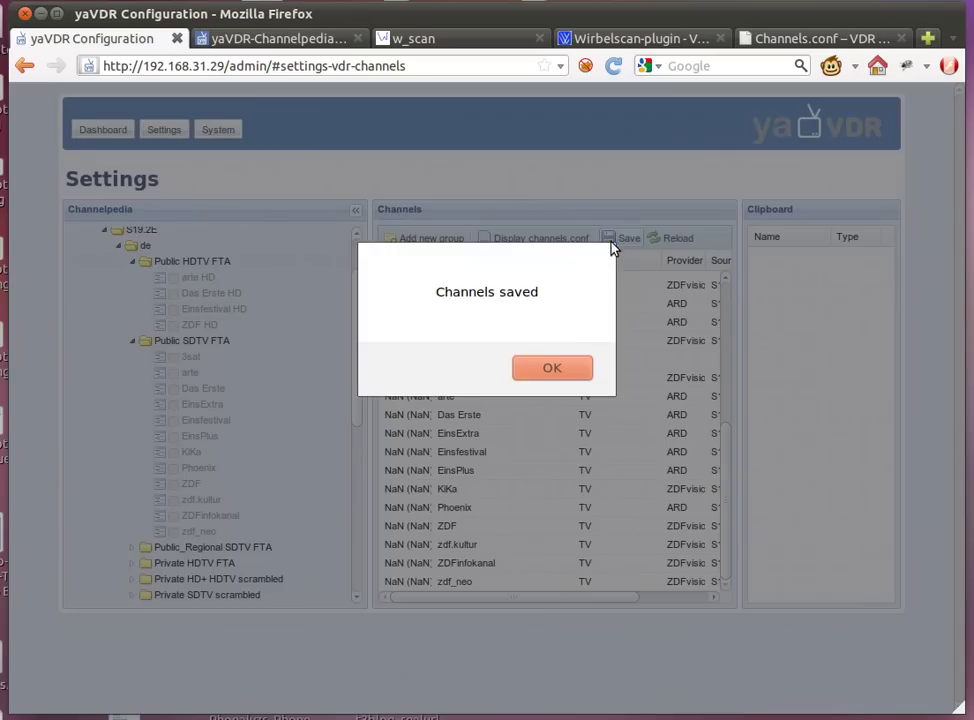
pyautogui.click(571, 368)
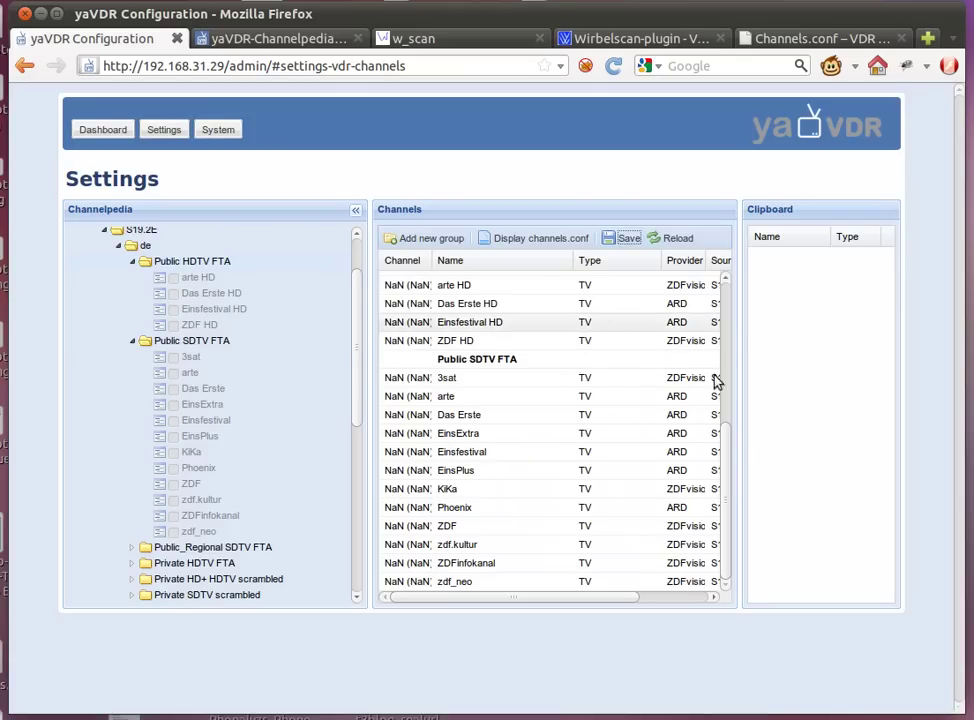
pyautogui.moveTo(724, 461); pyautogui.dragTo(680, 257)
pyautogui.click(677, 240)
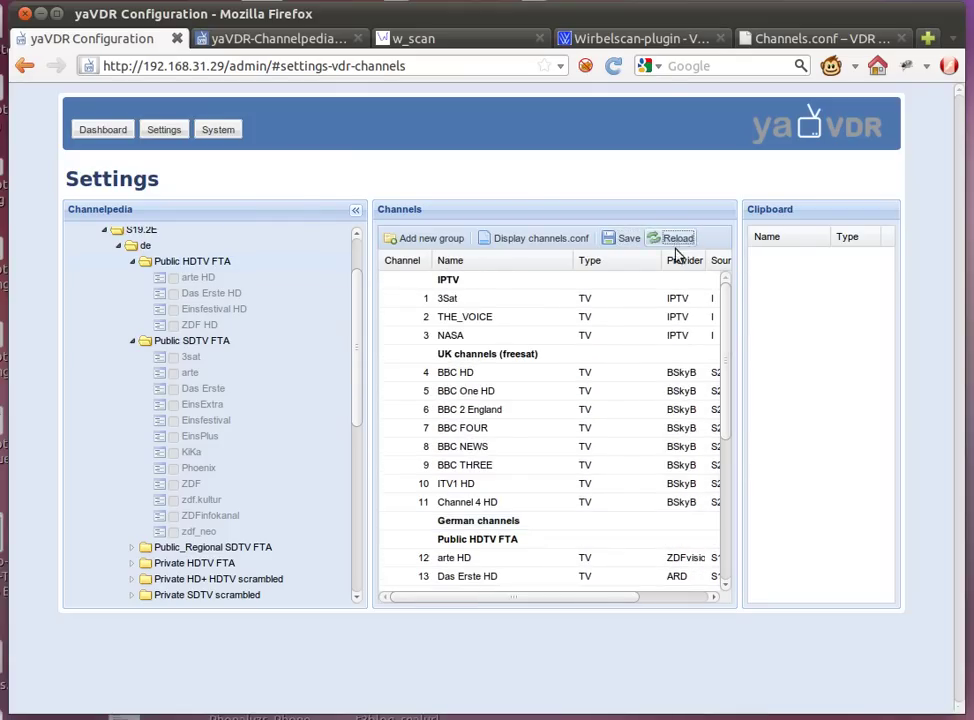
pyautogui.moveTo(728, 341); pyautogui.dragTo(730, 503)
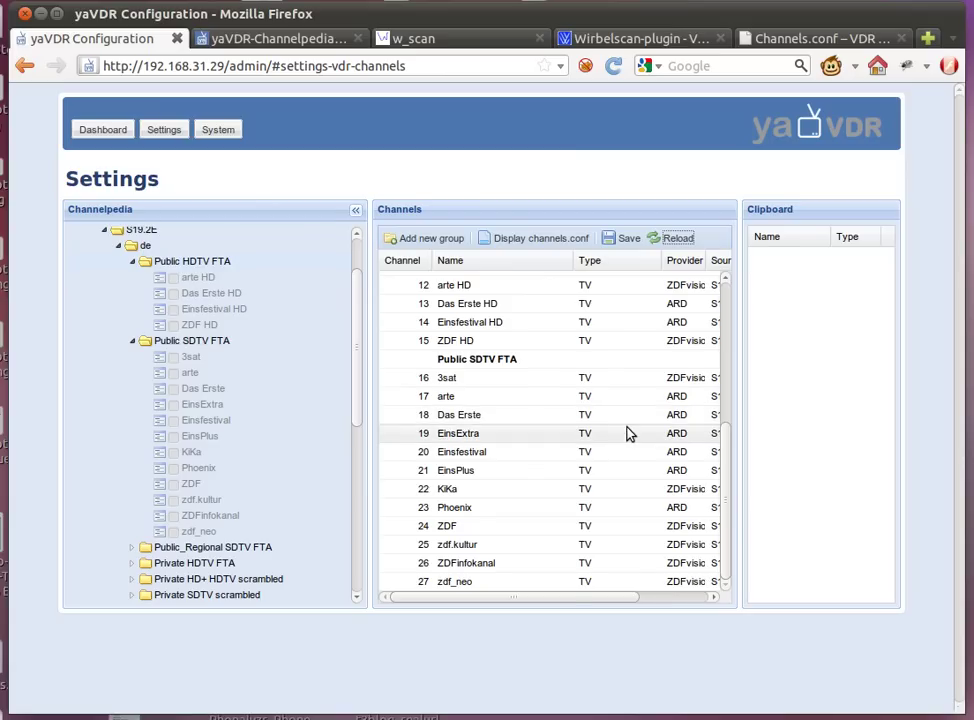
# Move 3sat, Einsfestival and zdf.kultur via the Clipboard to the top of the list, above IPTV
pyautogui.scroll(6, 626, 430)
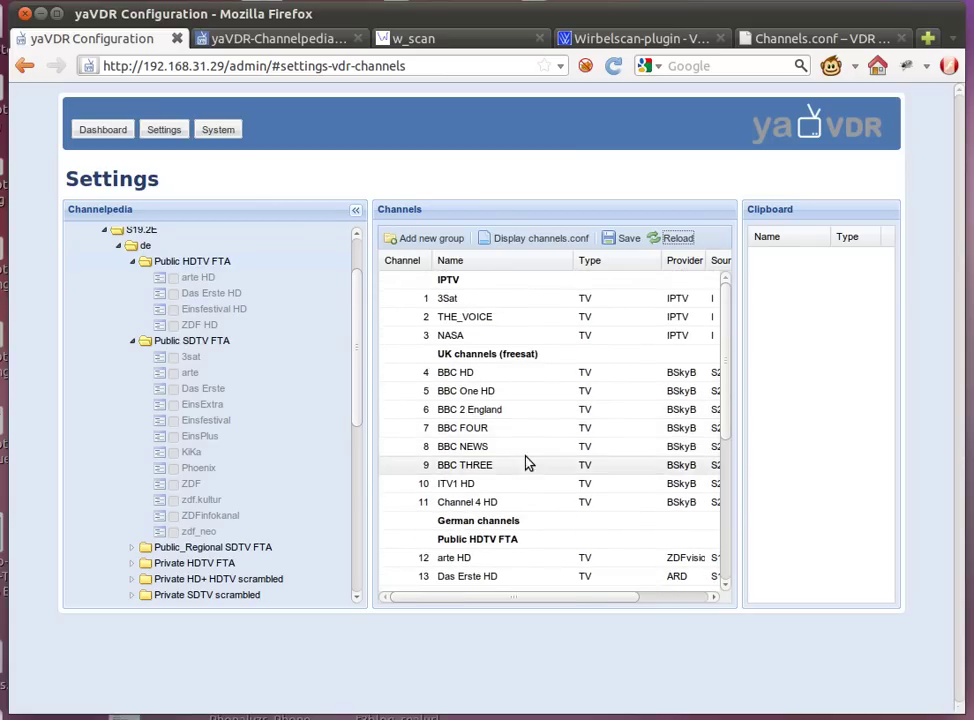
pyautogui.scroll(-1, 487, 430)
pyautogui.scroll(-5, 486, 430)
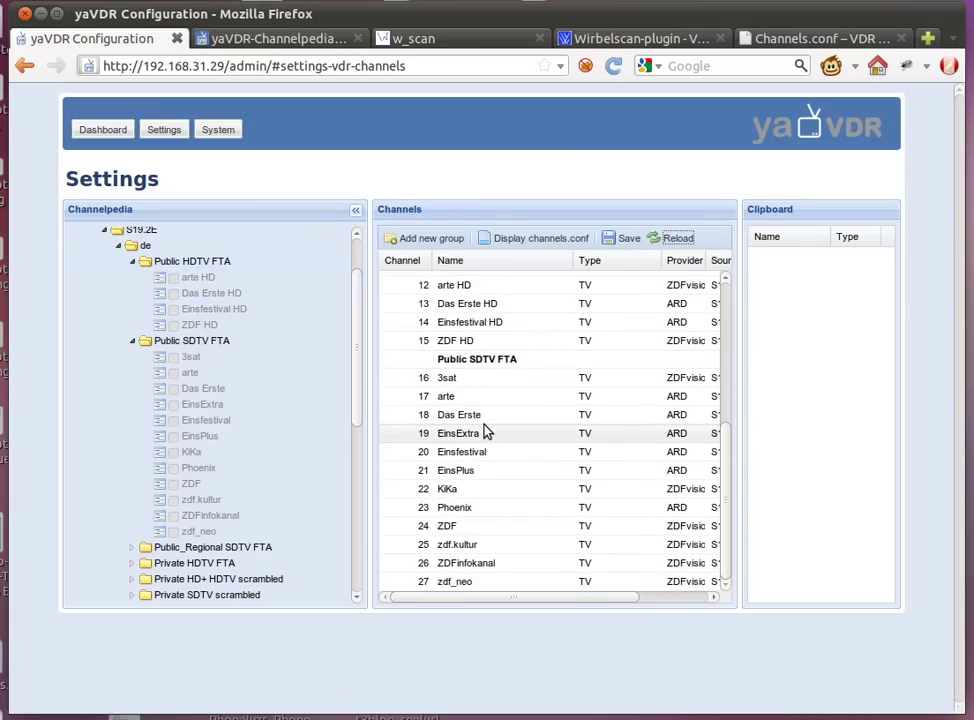
pyautogui.click(468, 380)
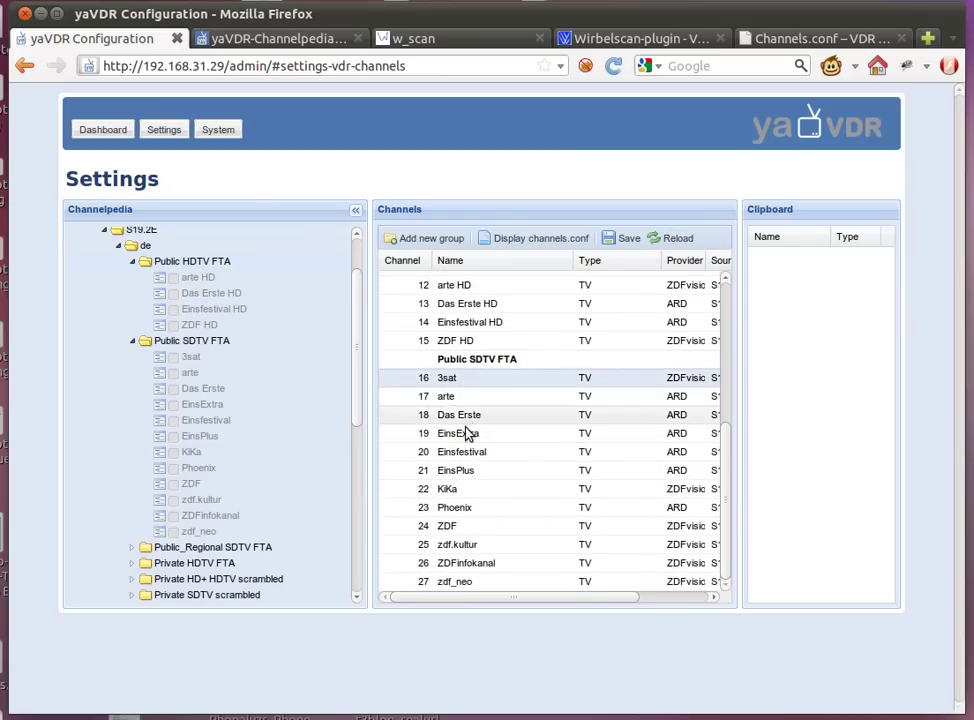
pyautogui.keyDown('ctrl'); pyautogui.click(474, 452); pyautogui.keyUp('ctrl')
pyautogui.keyDown('ctrl'); pyautogui.click(464, 546); pyautogui.keyUp('ctrl')
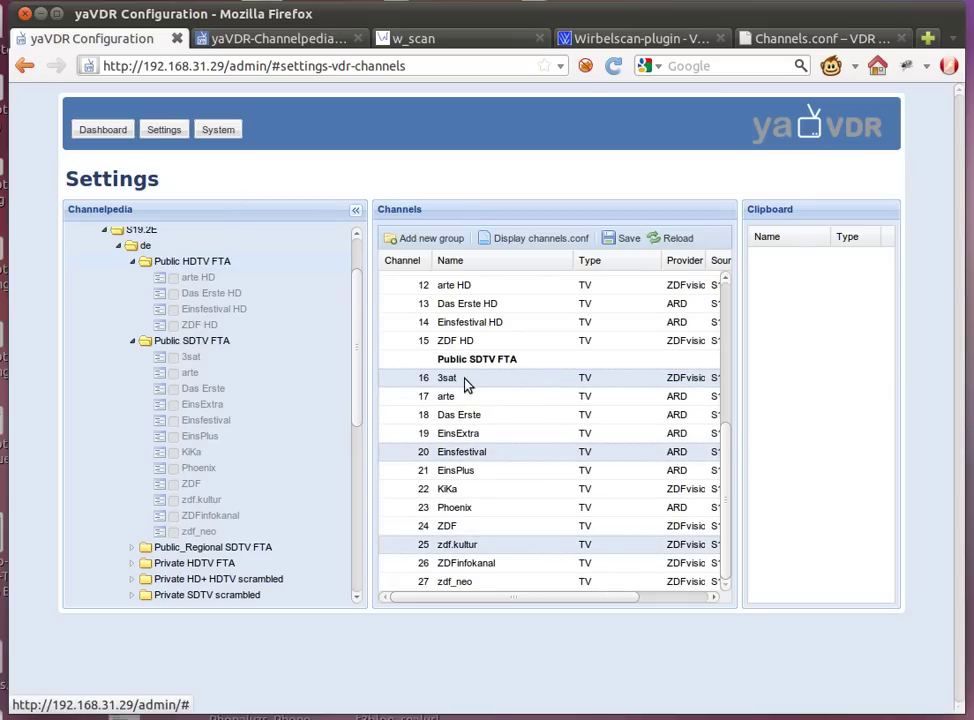
pyautogui.moveTo(465, 385); pyautogui.dragTo(776, 300)
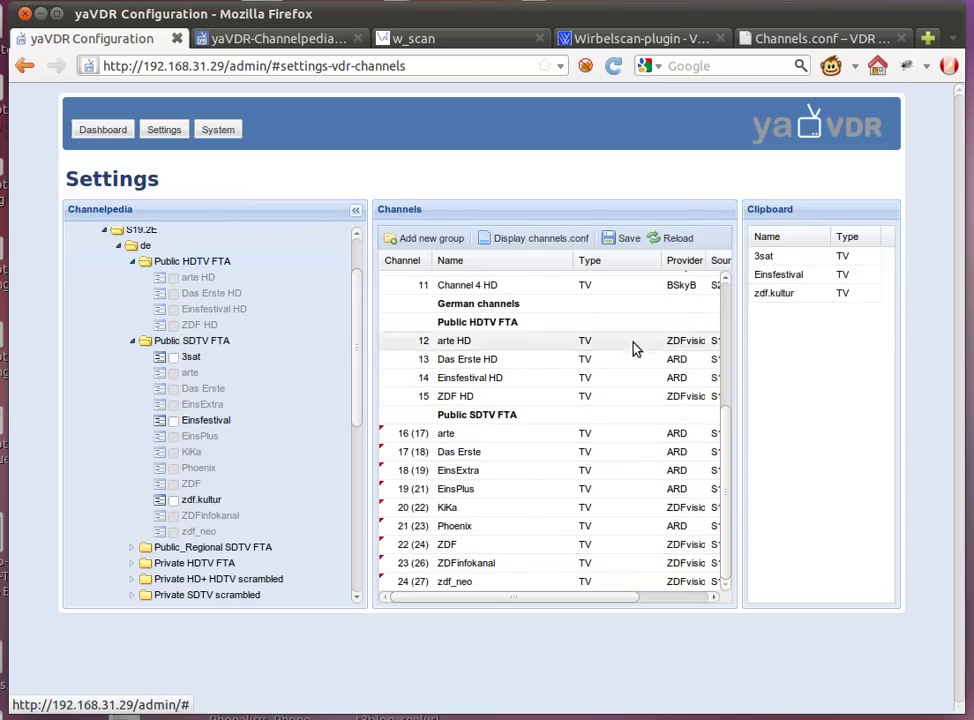
pyautogui.scroll(5, 617, 350)
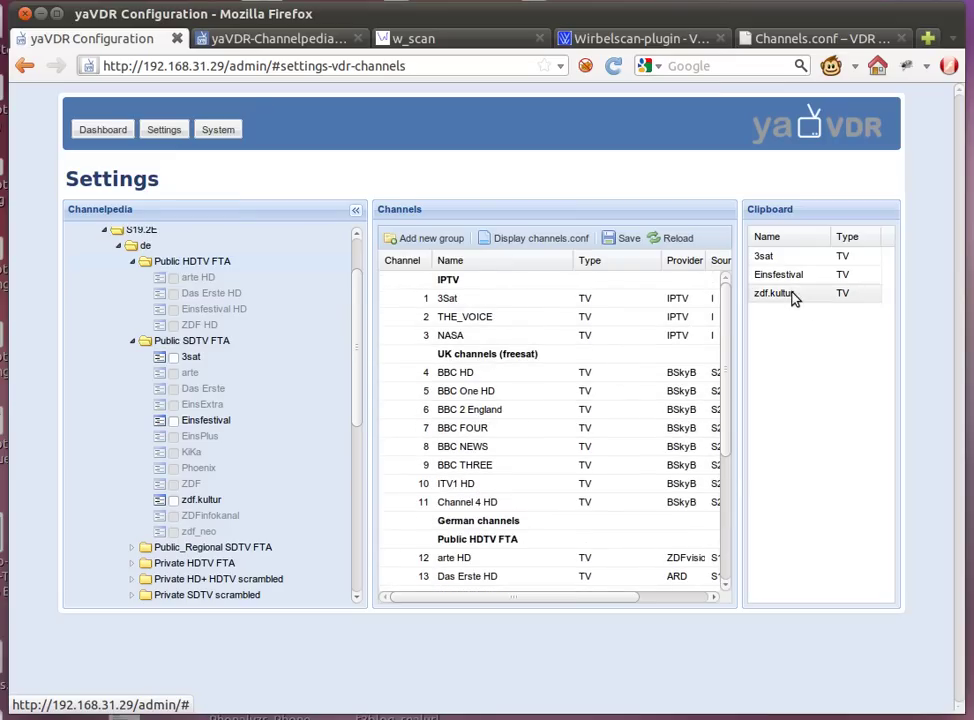
pyautogui.moveTo(787, 268); pyautogui.dragTo(588, 278)
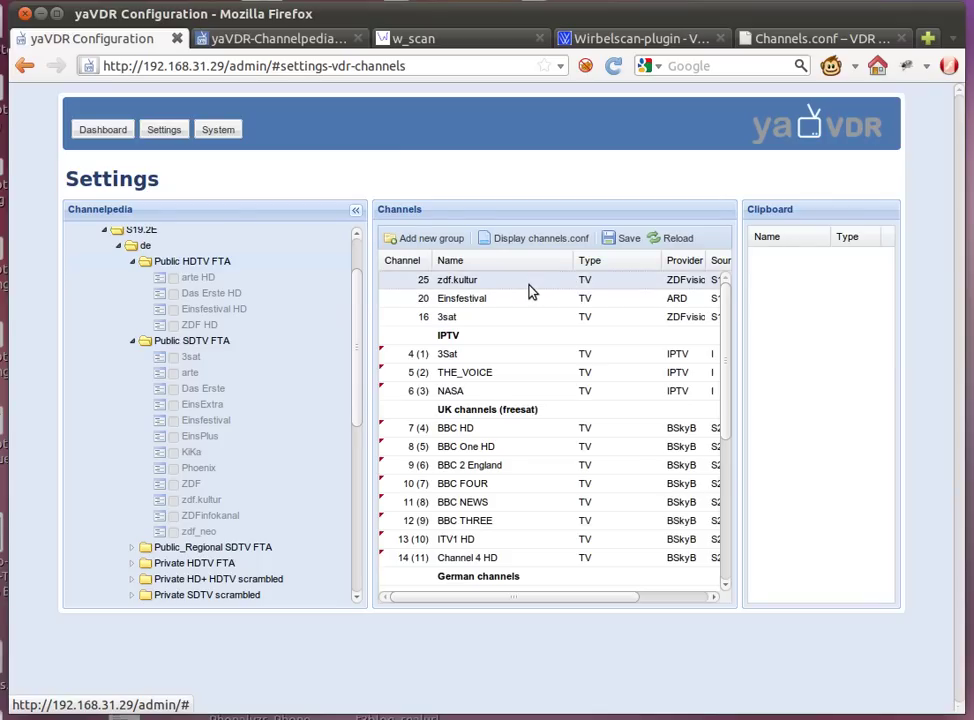